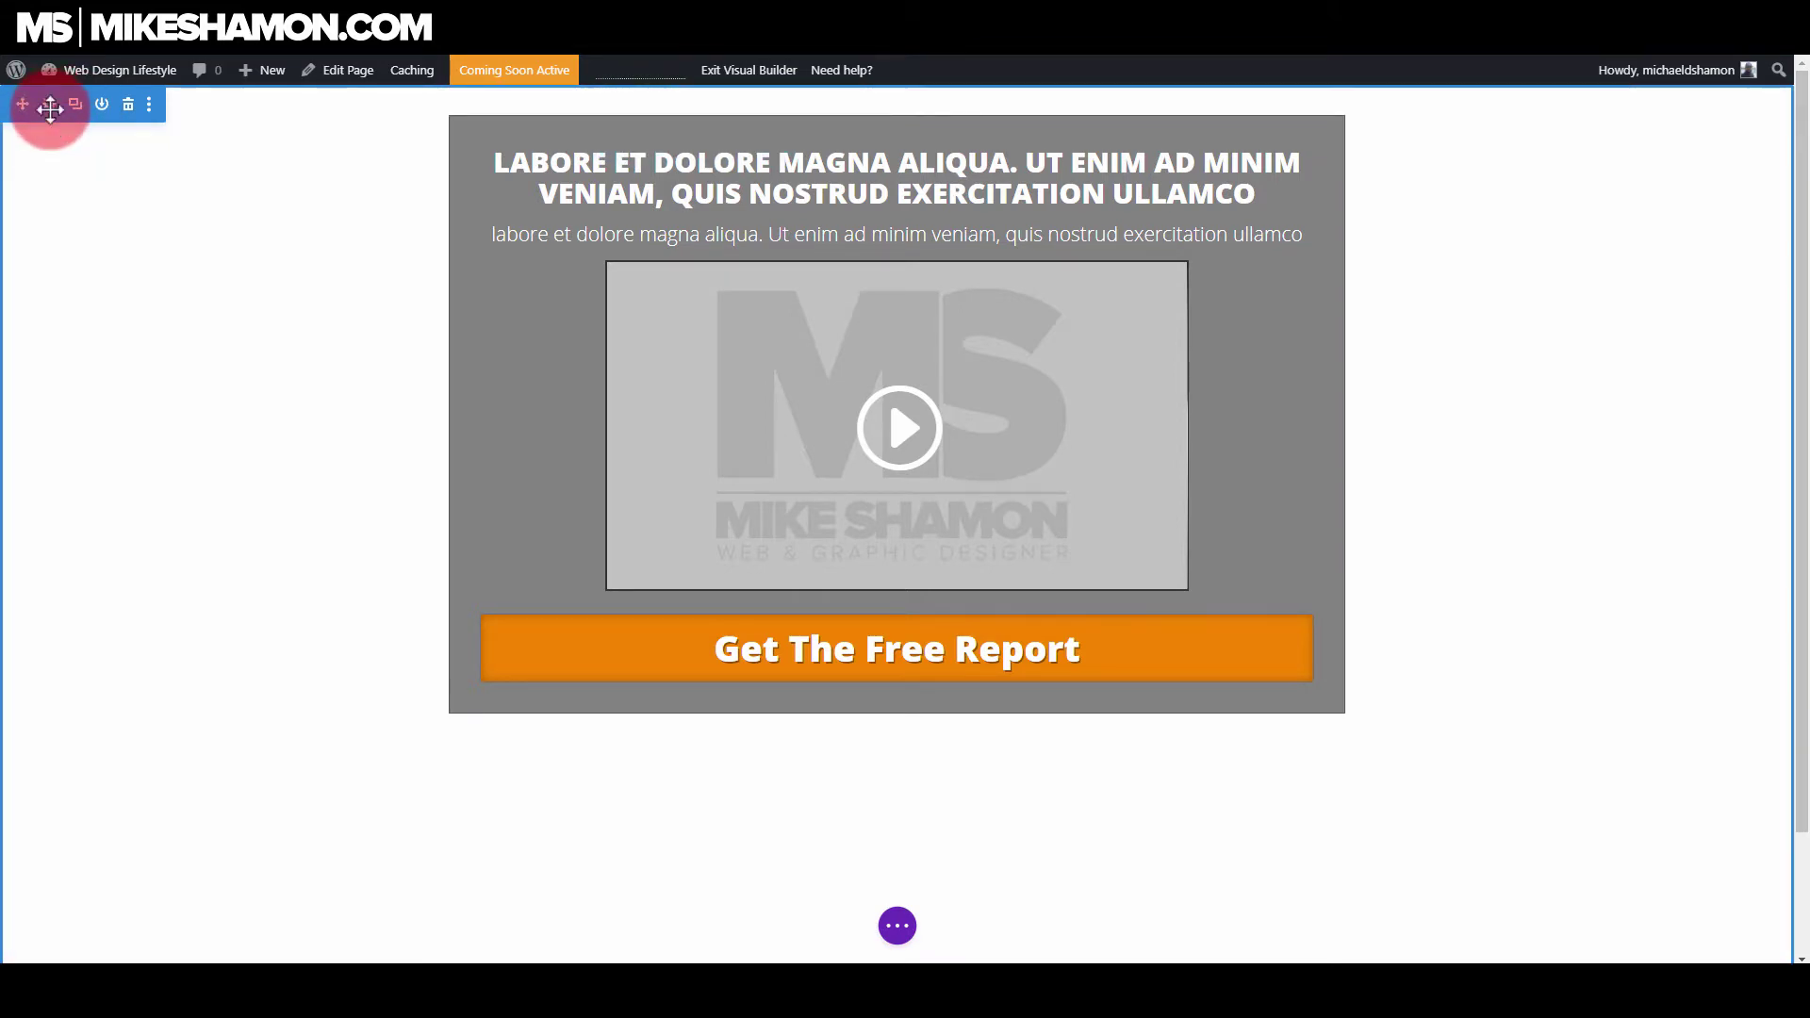
- Set beach-maldives-ocean-1430677.jpg from the Media Library as the section's background image, sized Cover
click(50, 108)
drag(1445, 242, 1397, 229)
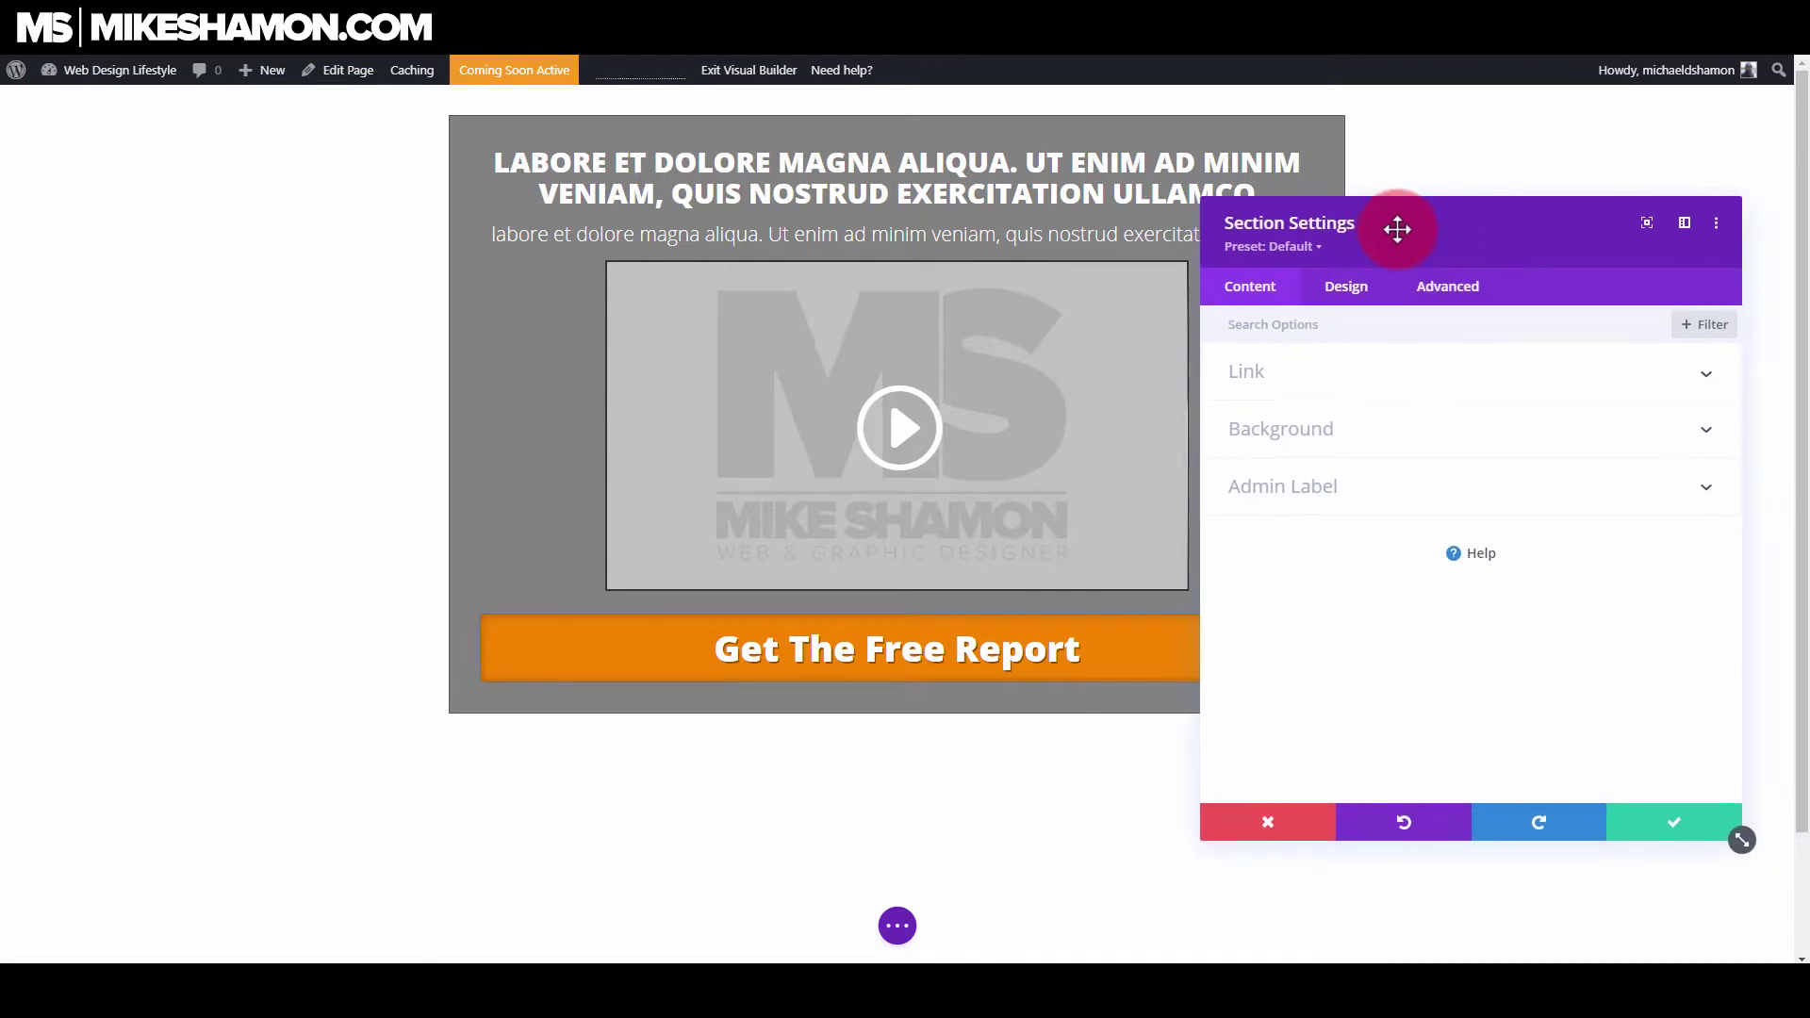
click(1374, 426)
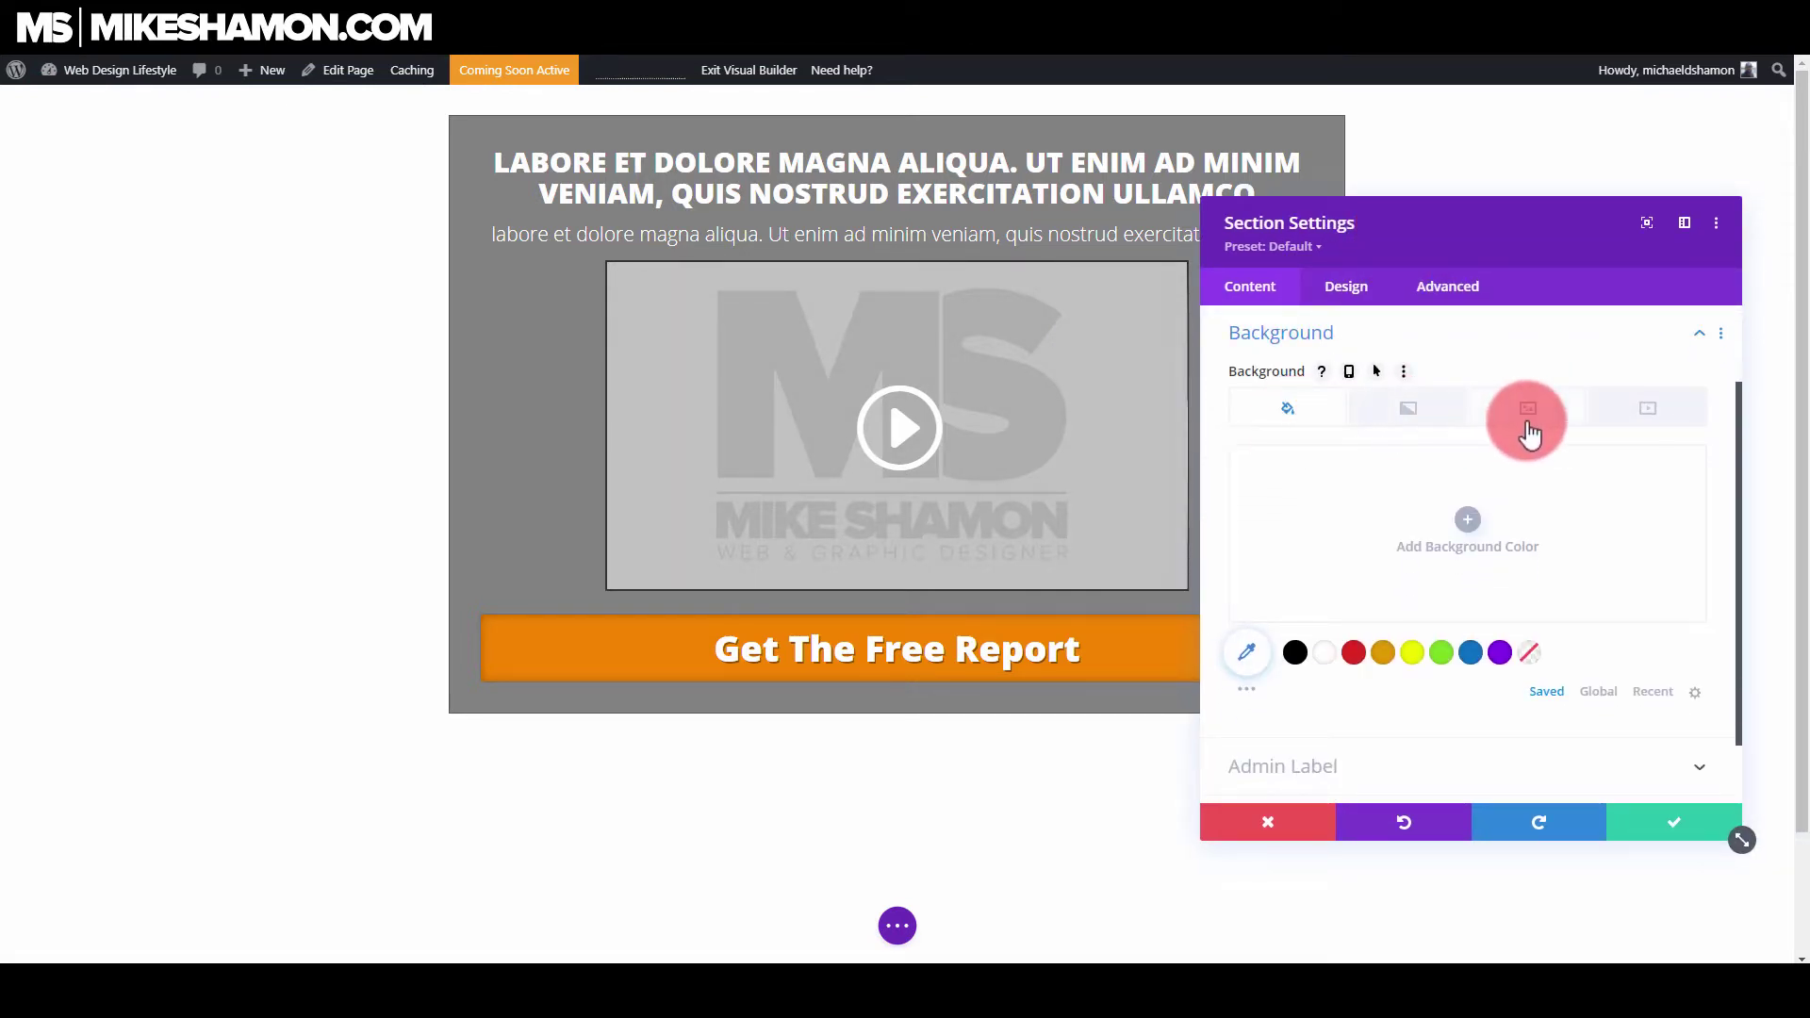
click(1527, 426)
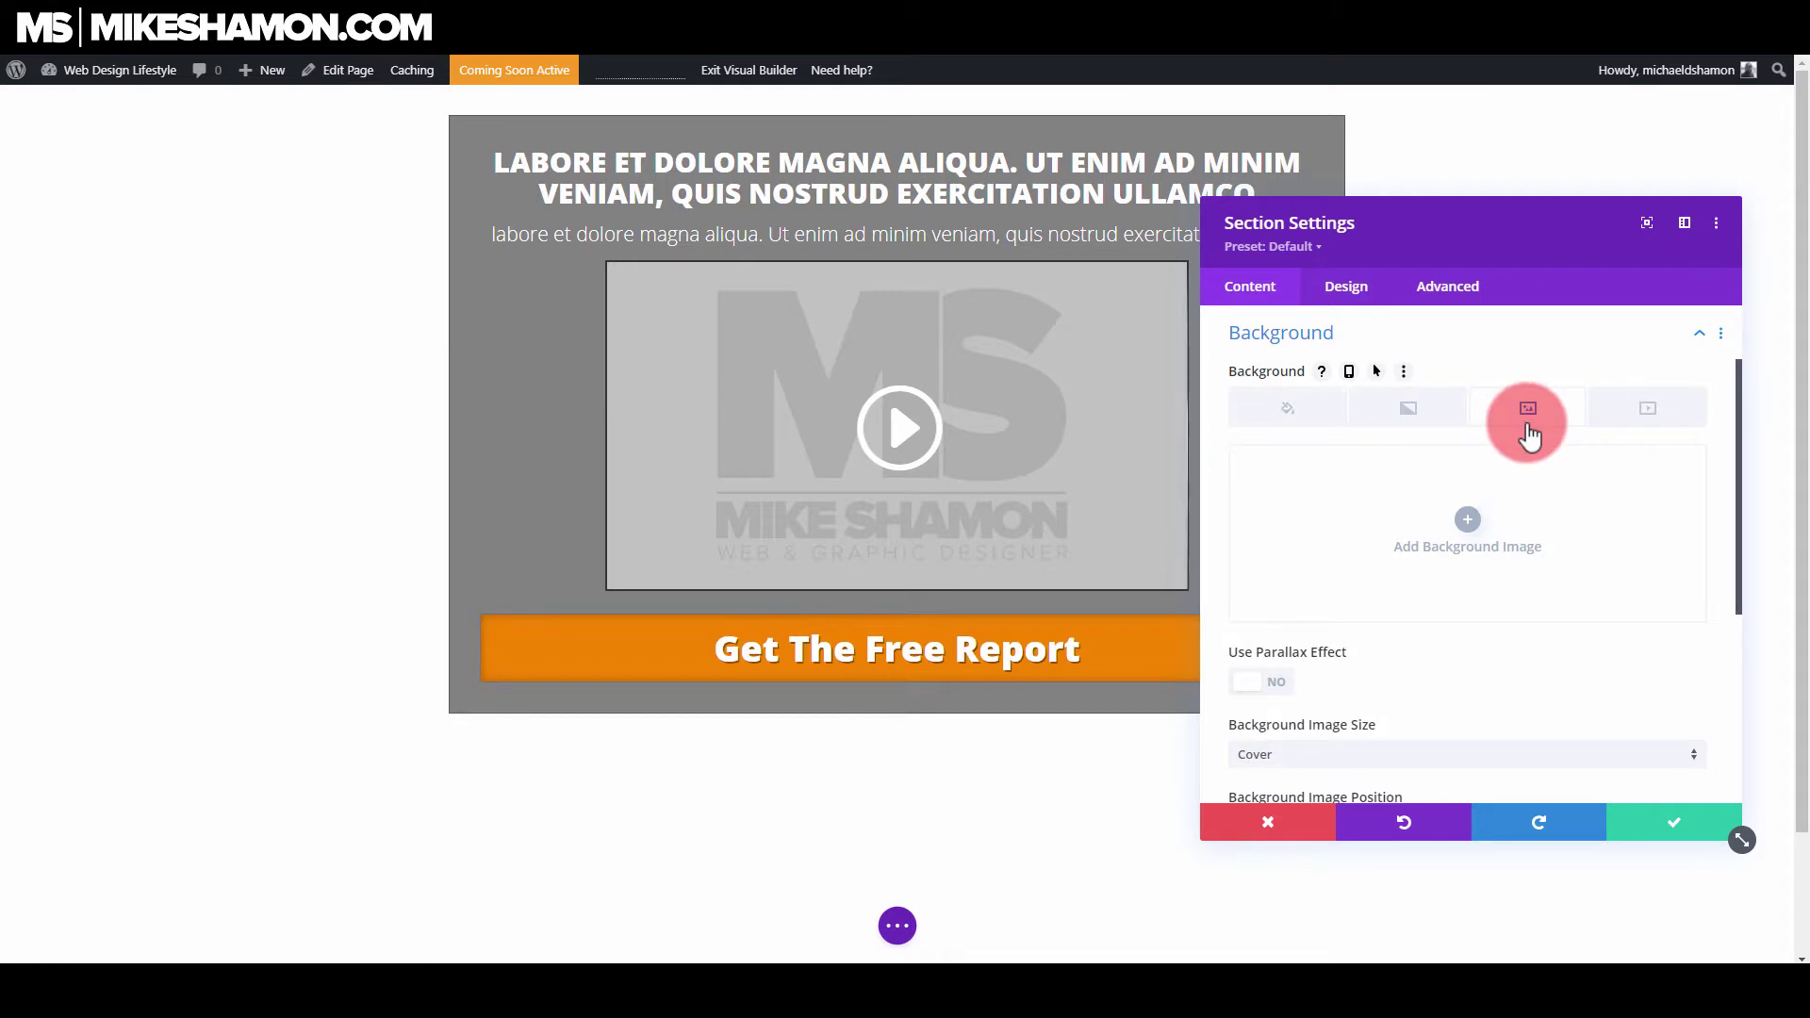
click(1470, 520)
click(432, 299)
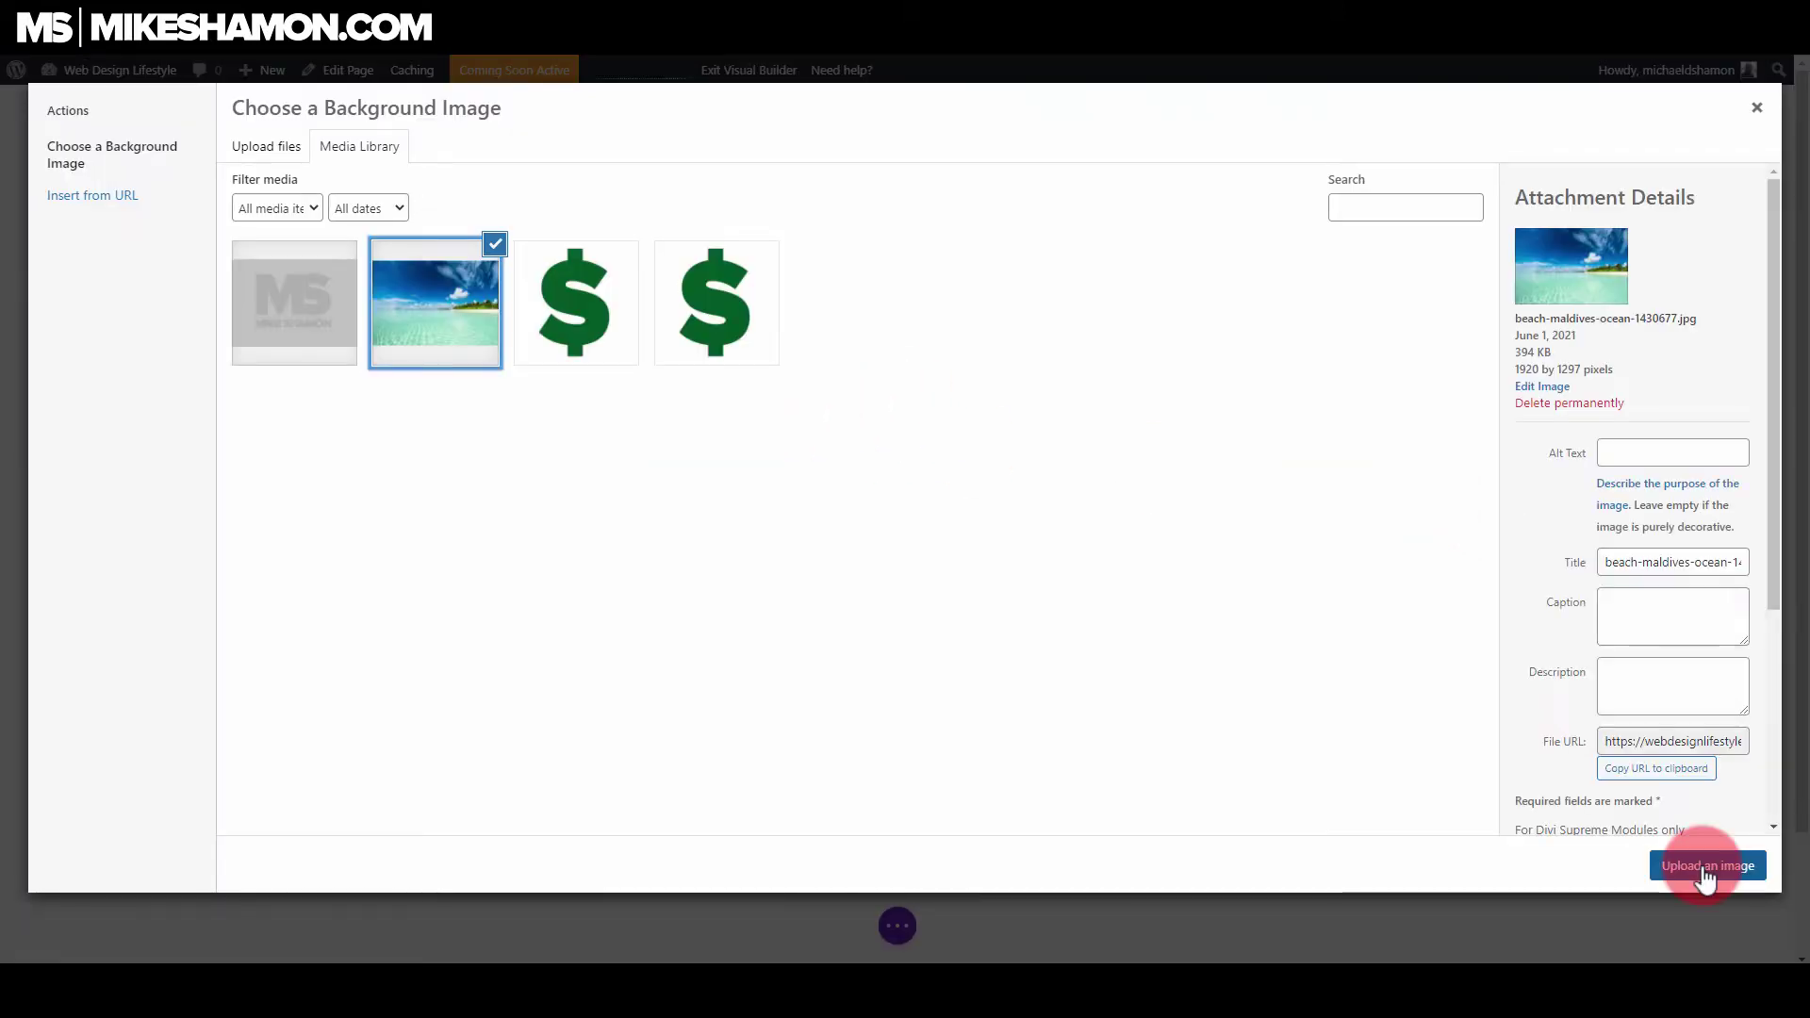
click(1708, 865)
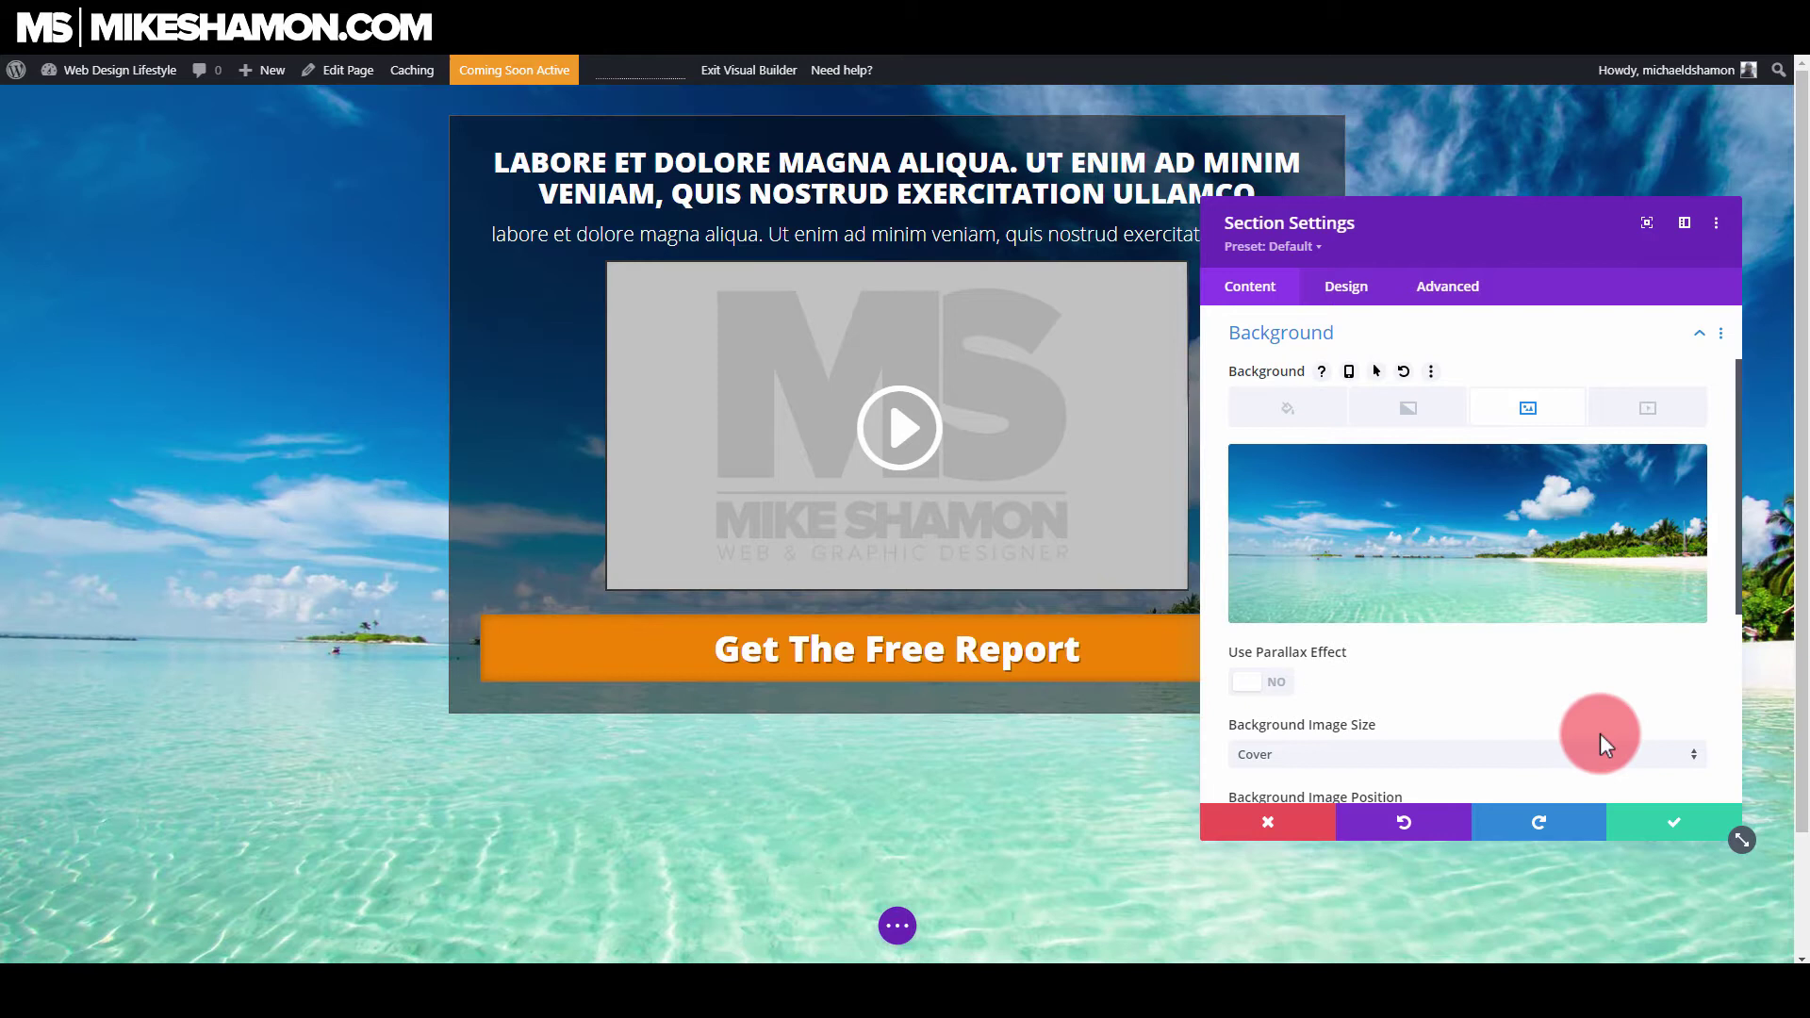
mouse_move(1429, 516)
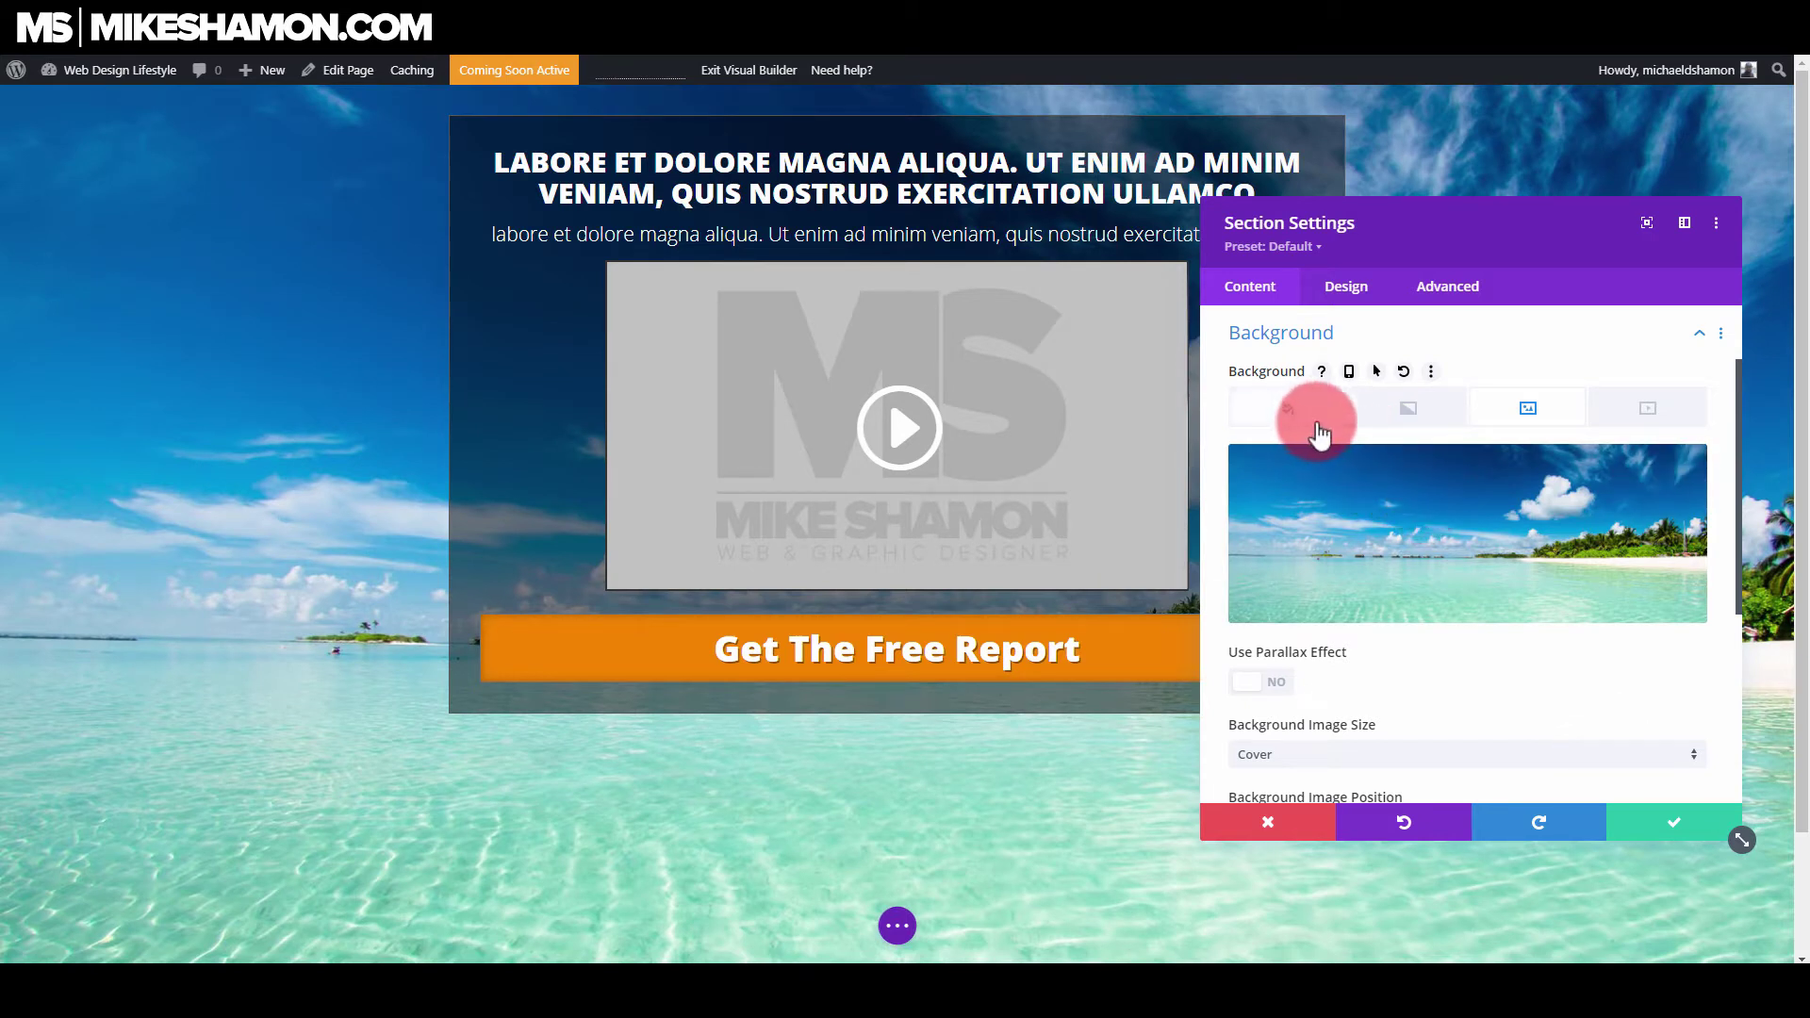
- Add a section background gradient with the yellow swatch as first colour and the red swatch as second
click(1408, 408)
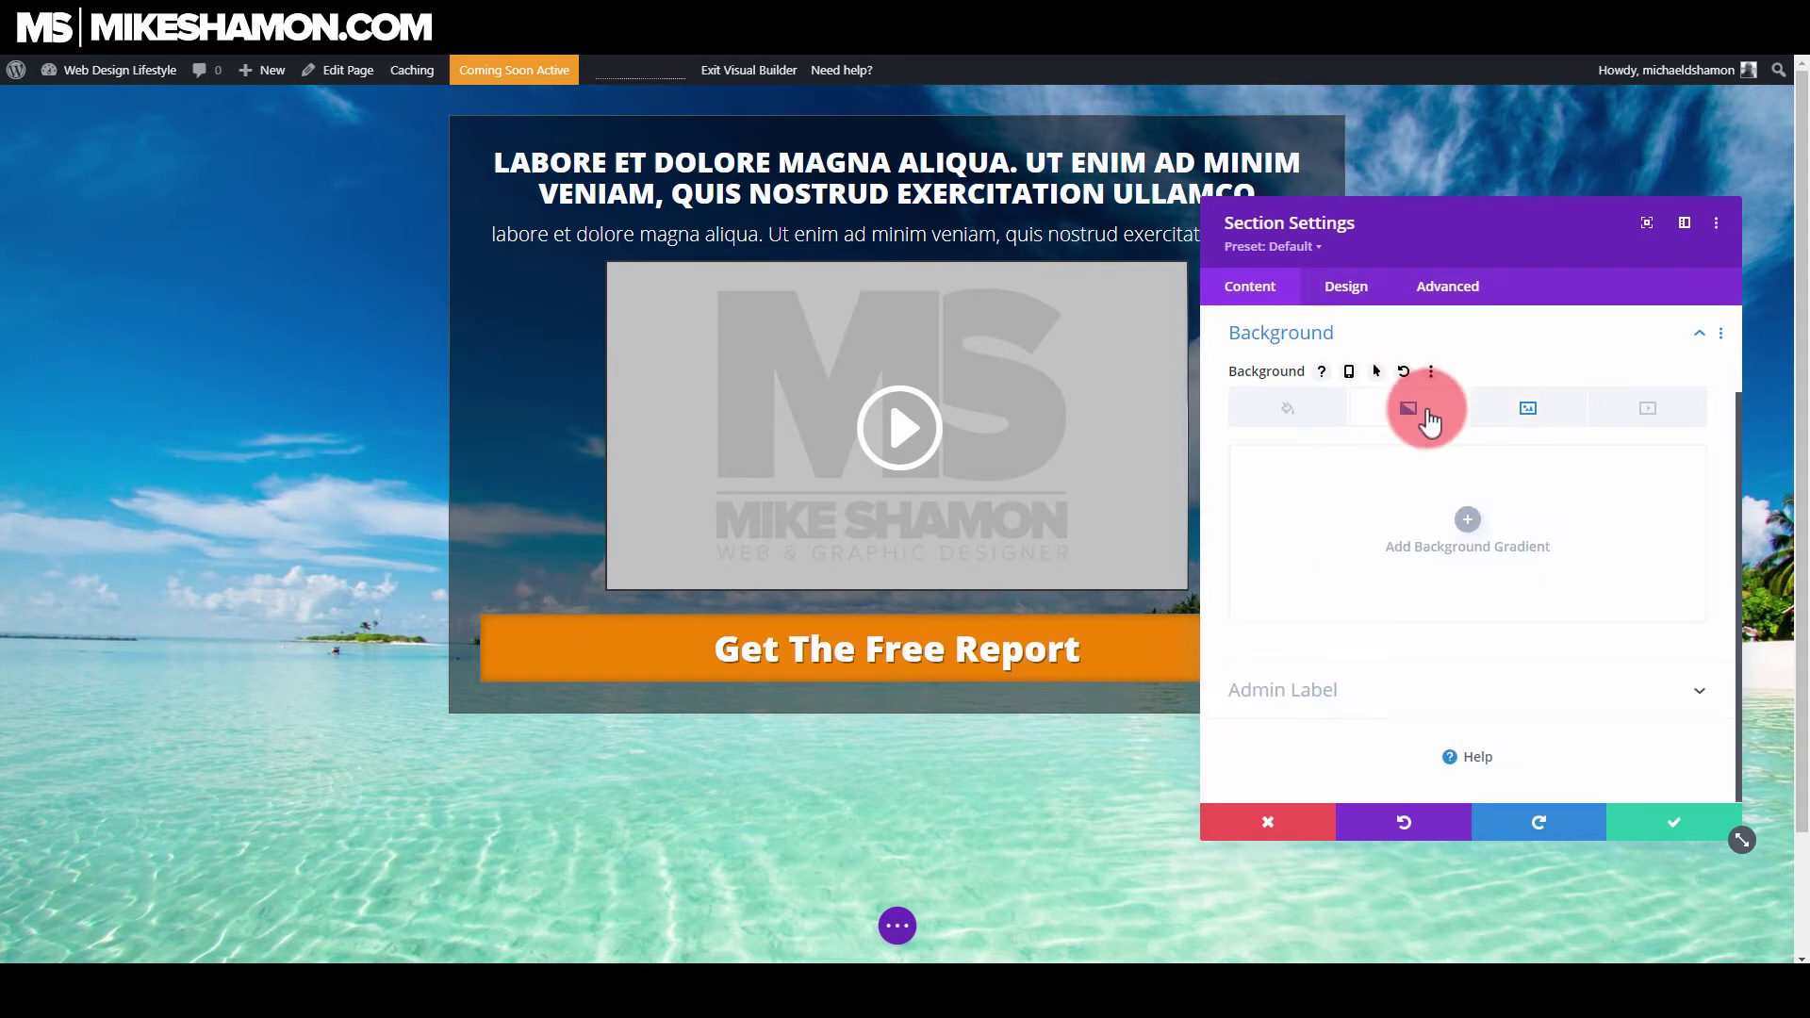
click(1465, 531)
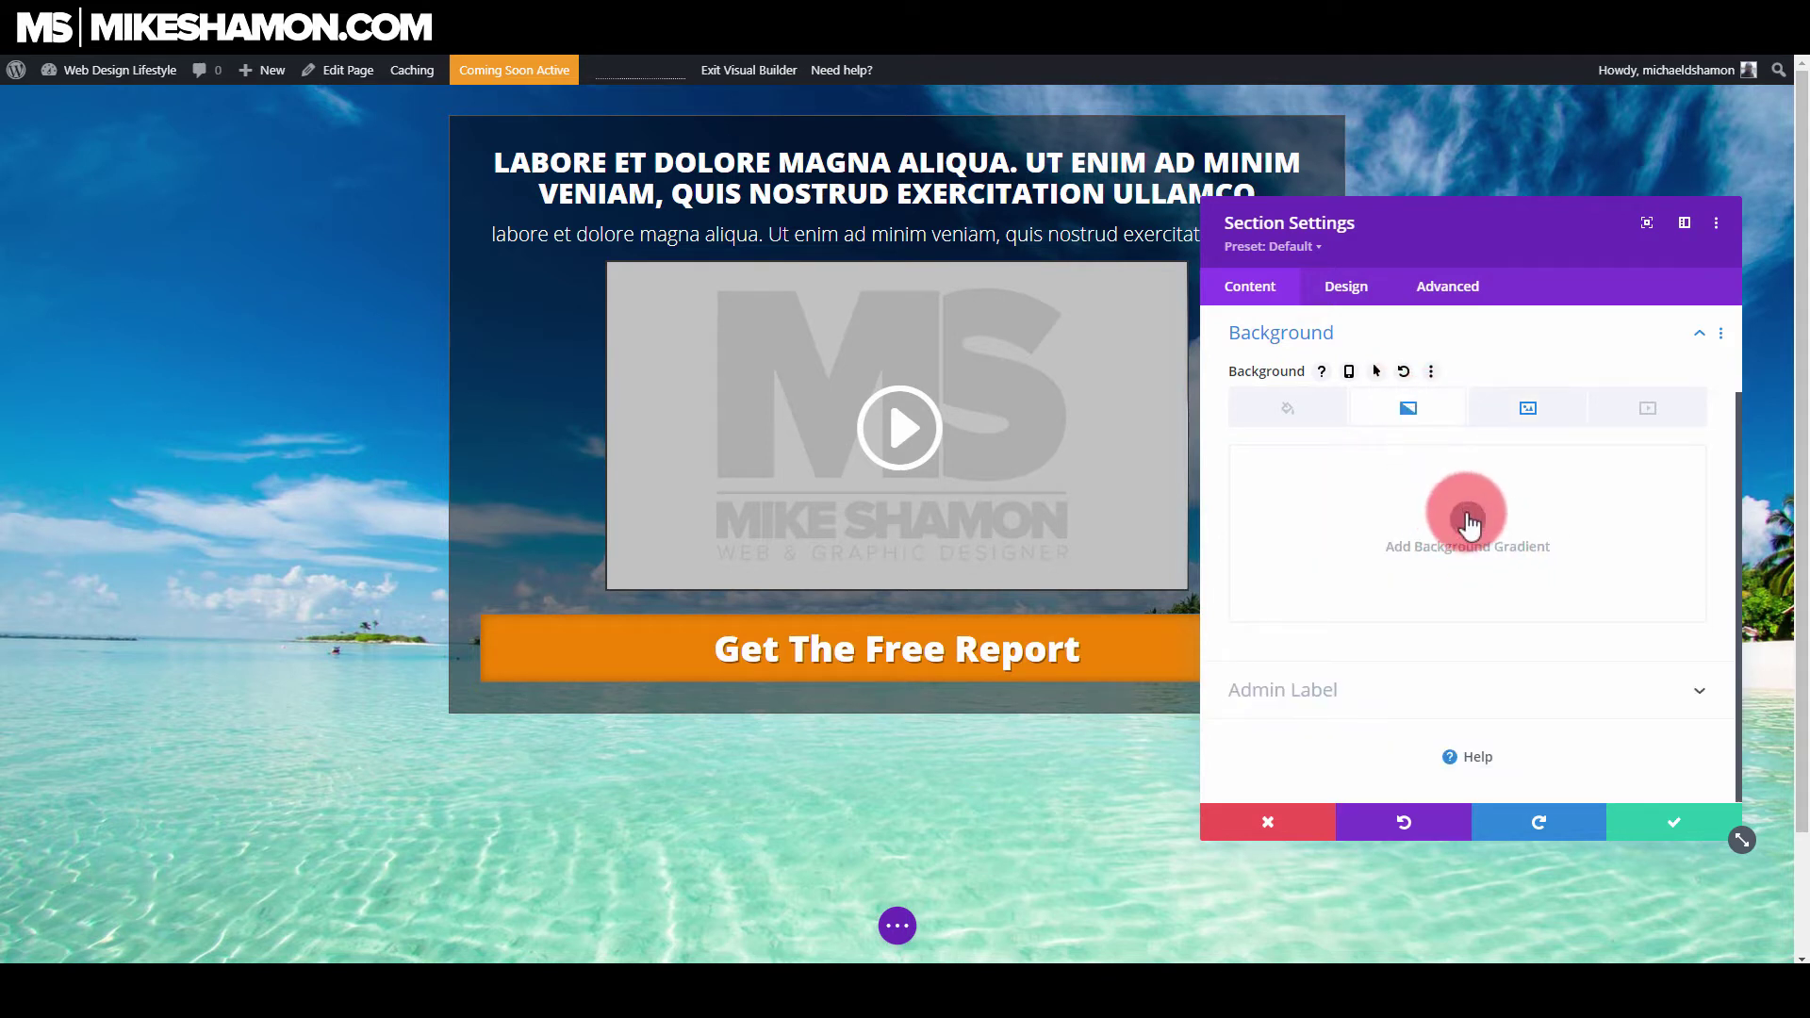
click(1467, 528)
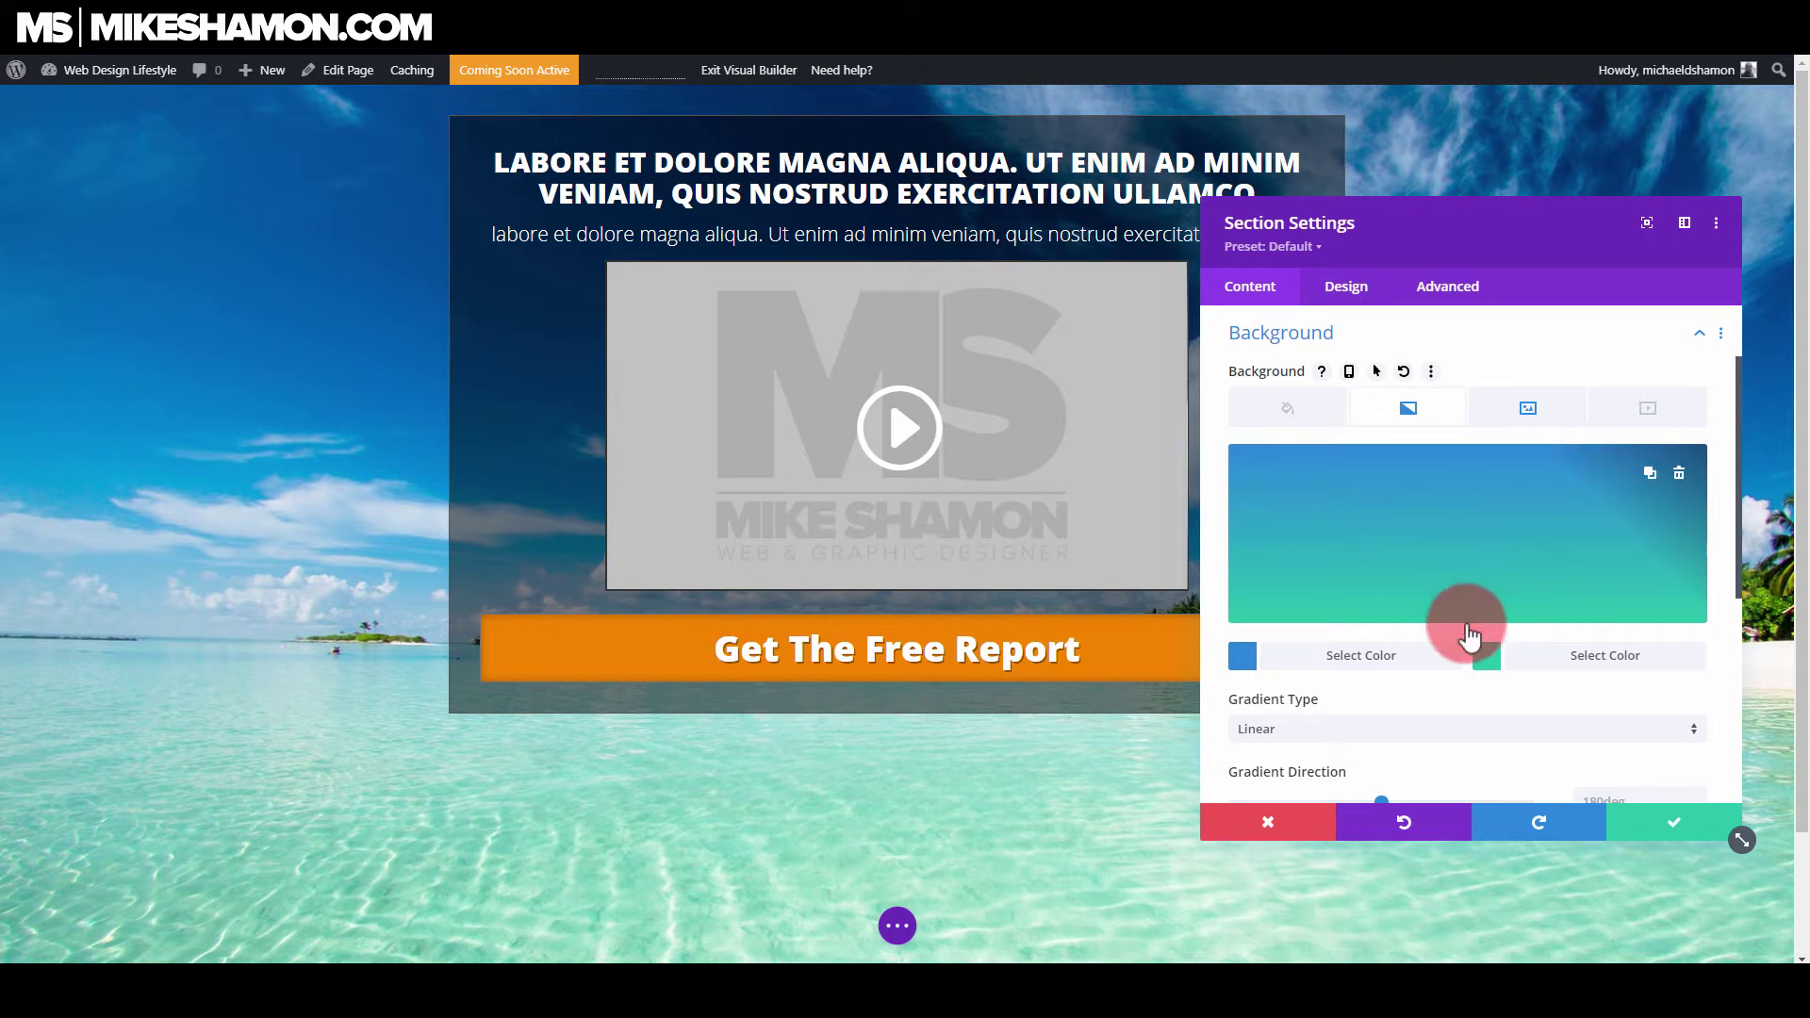
click(1264, 671)
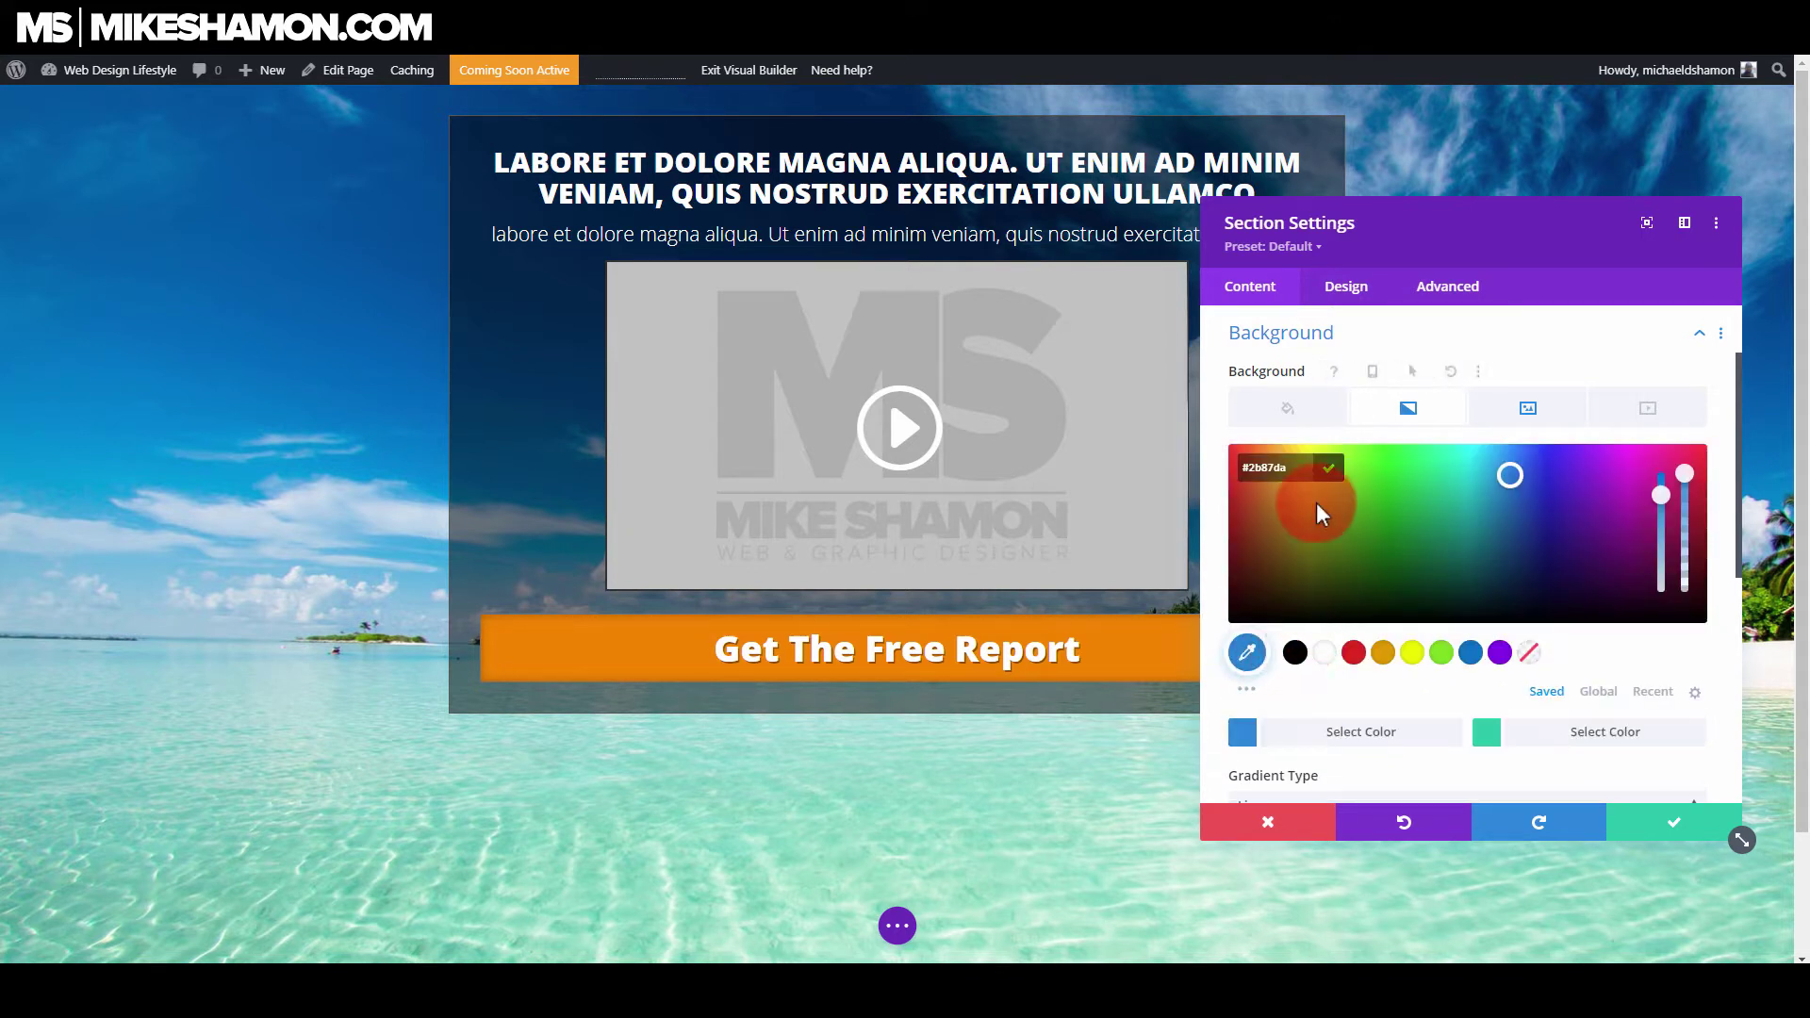
click(1310, 492)
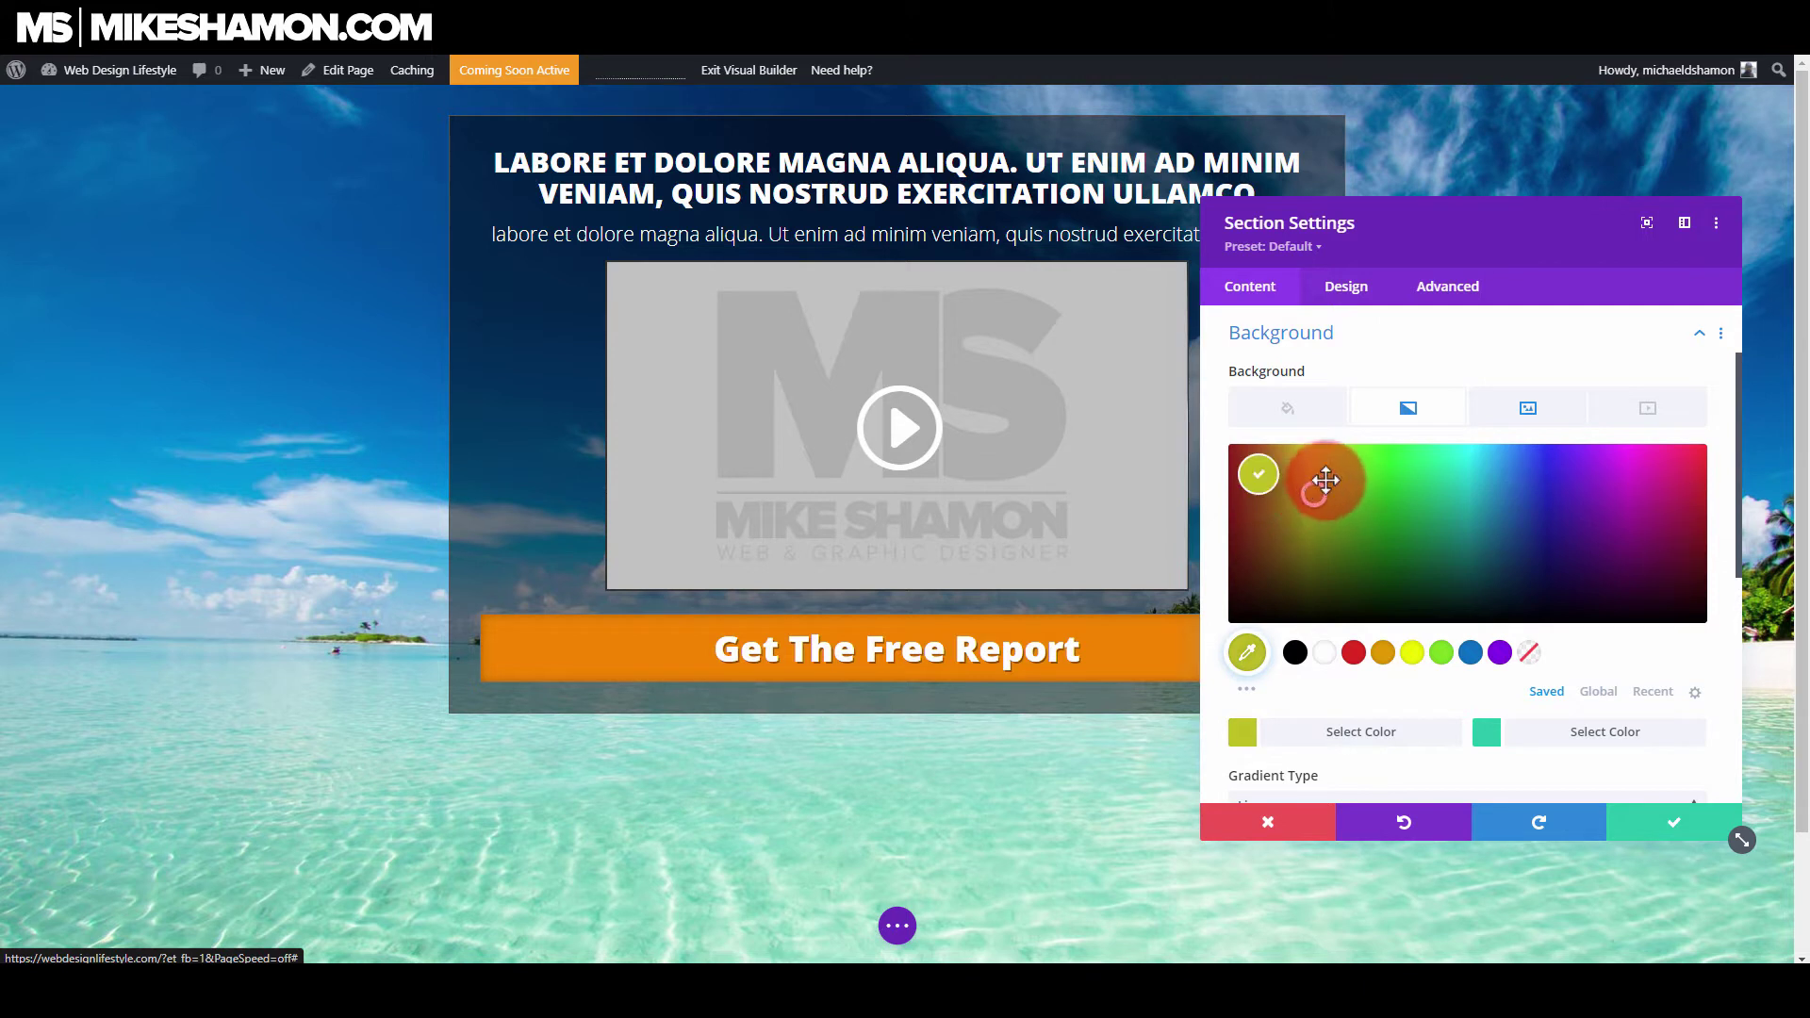
click(1412, 652)
click(1486, 731)
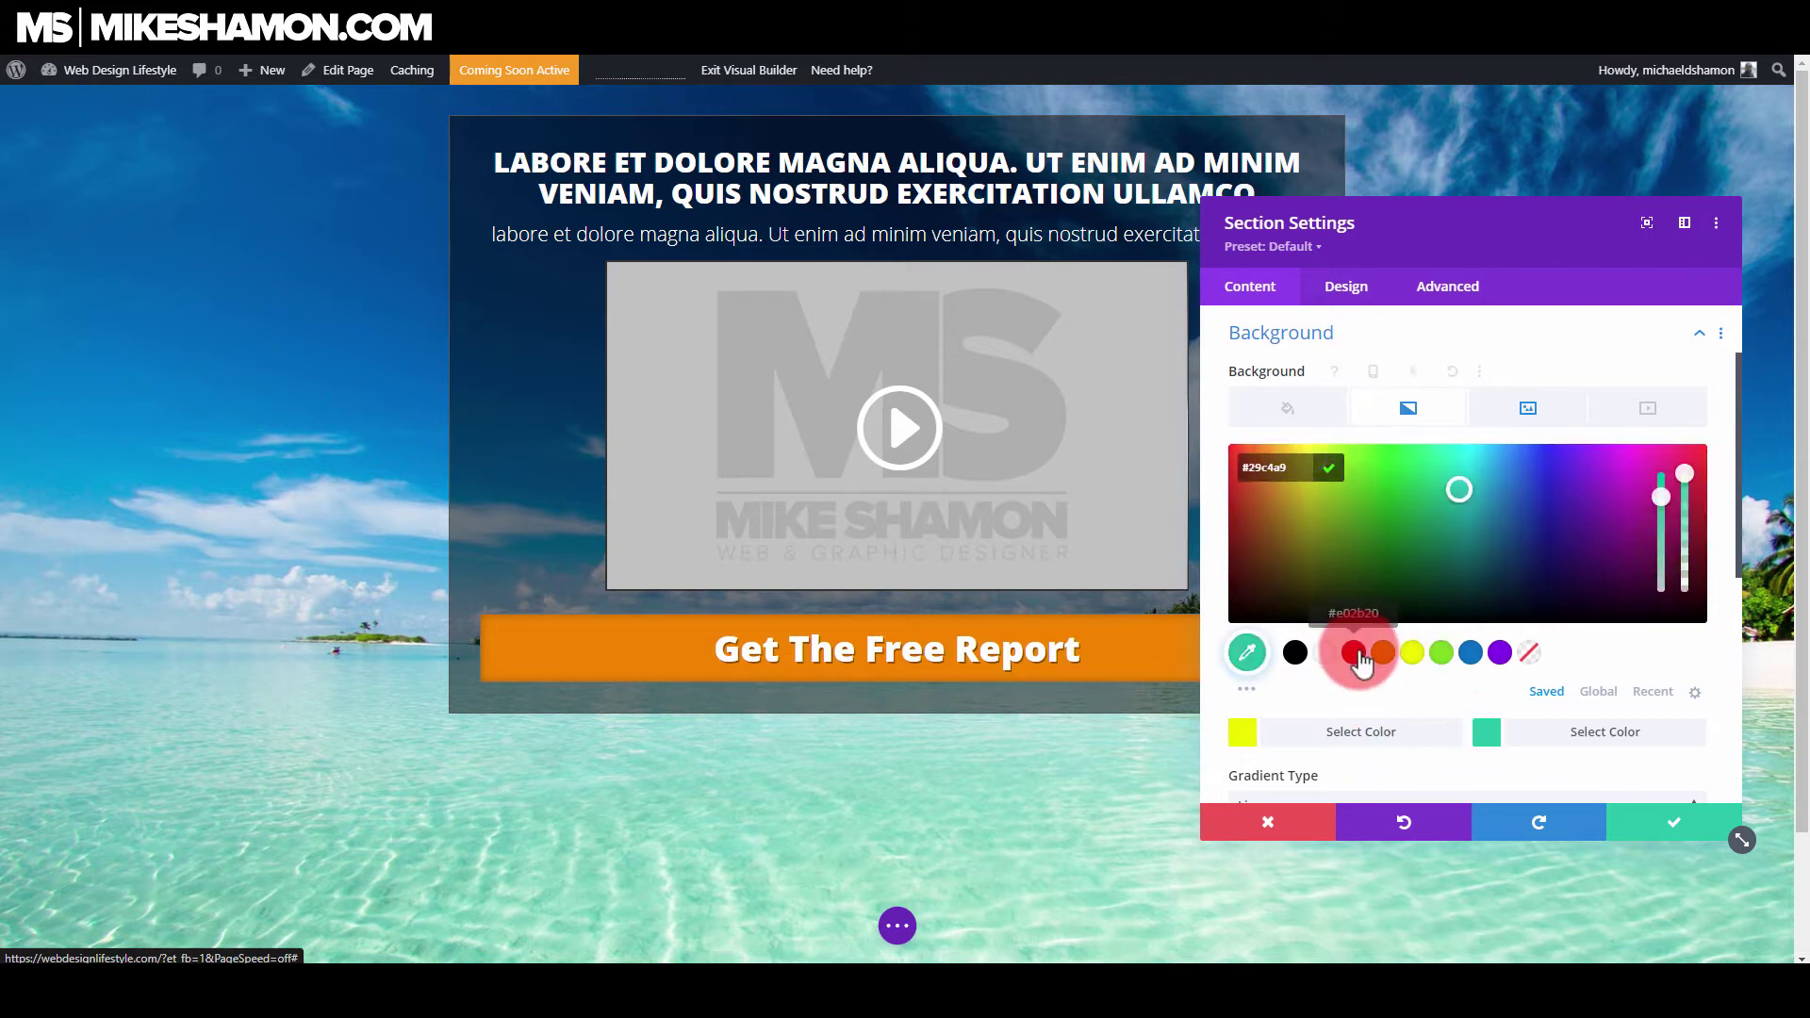
click(1357, 657)
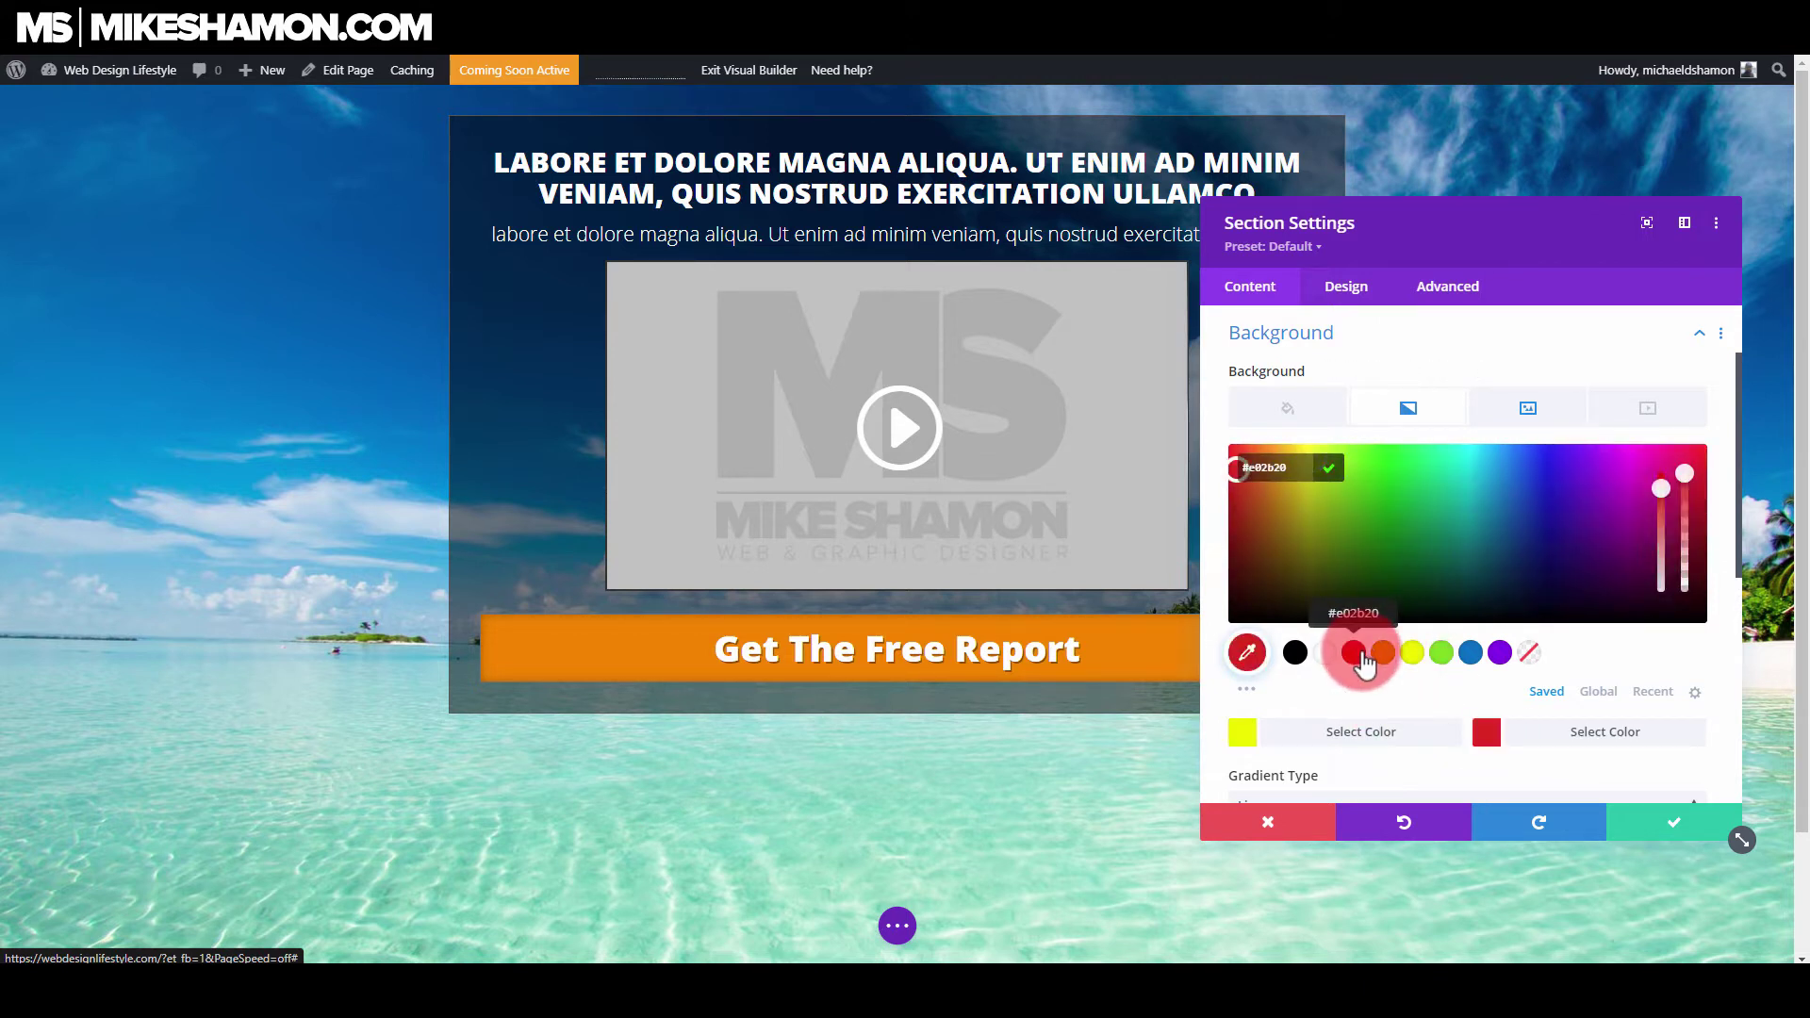
click(1520, 432)
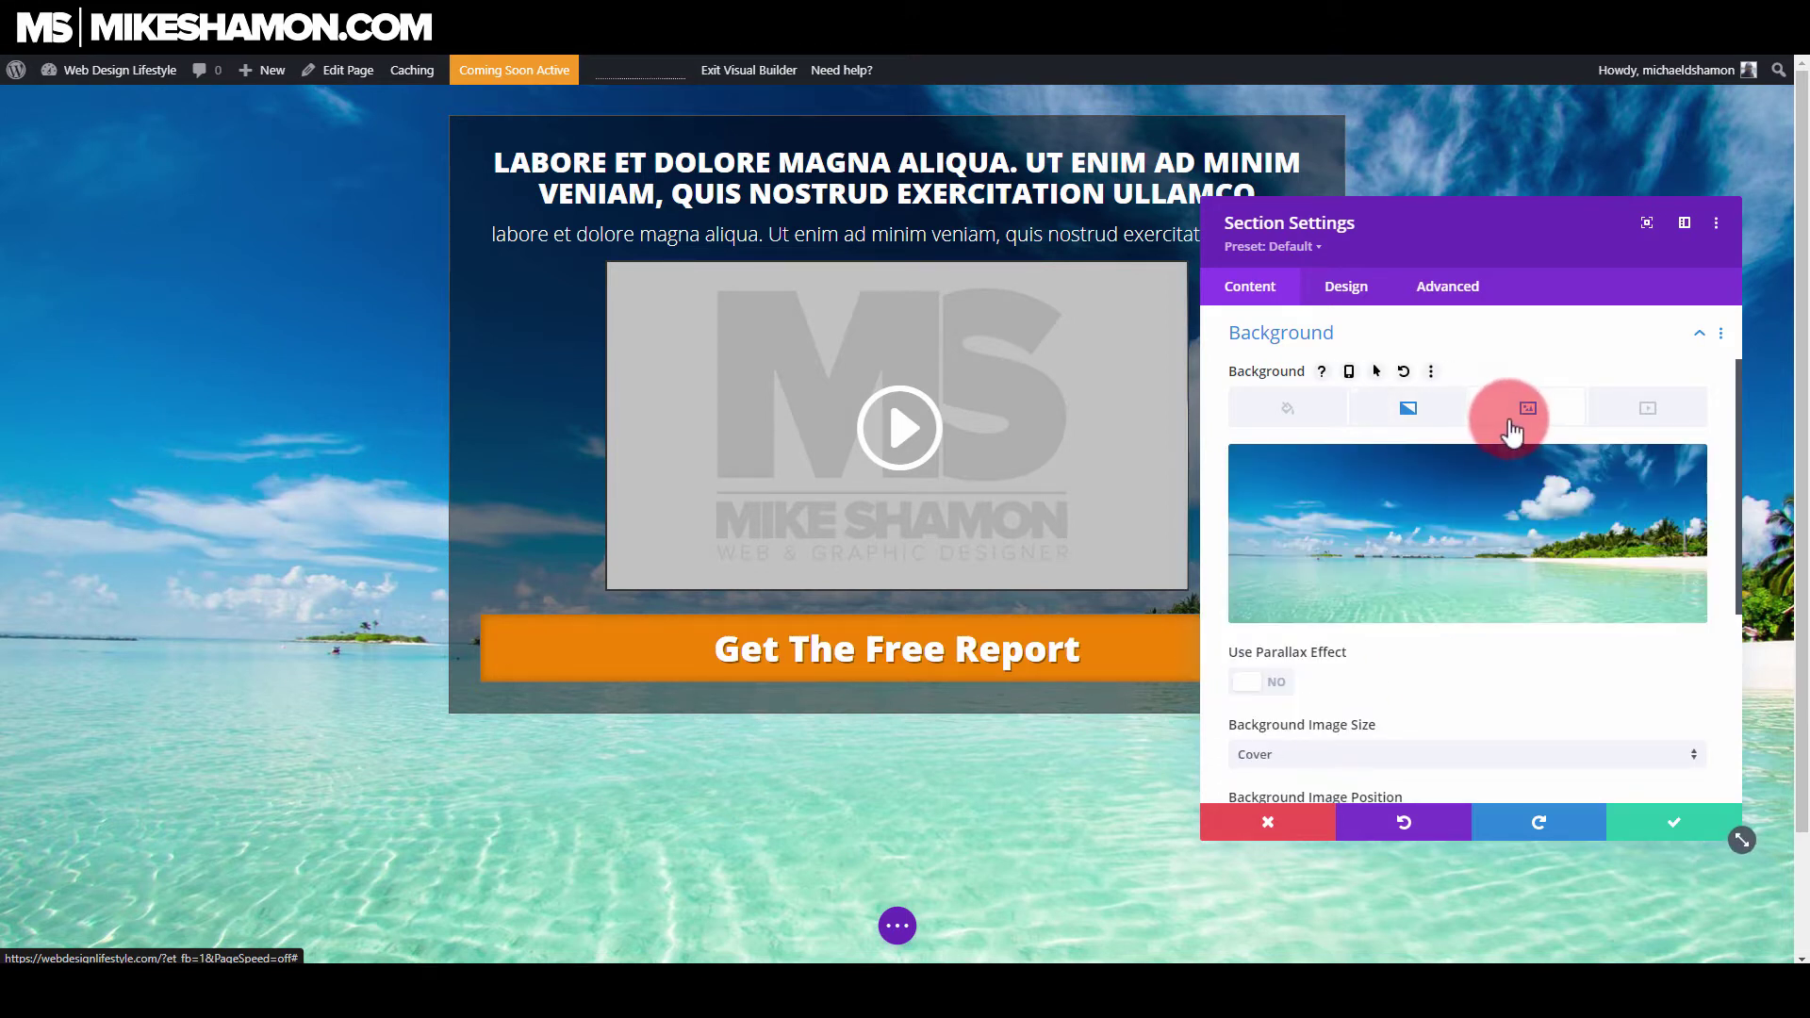
- Set the background image blend to Overlay so the gradient tints the beach photo yellow-orange
scroll(1596, 505, down, 3)
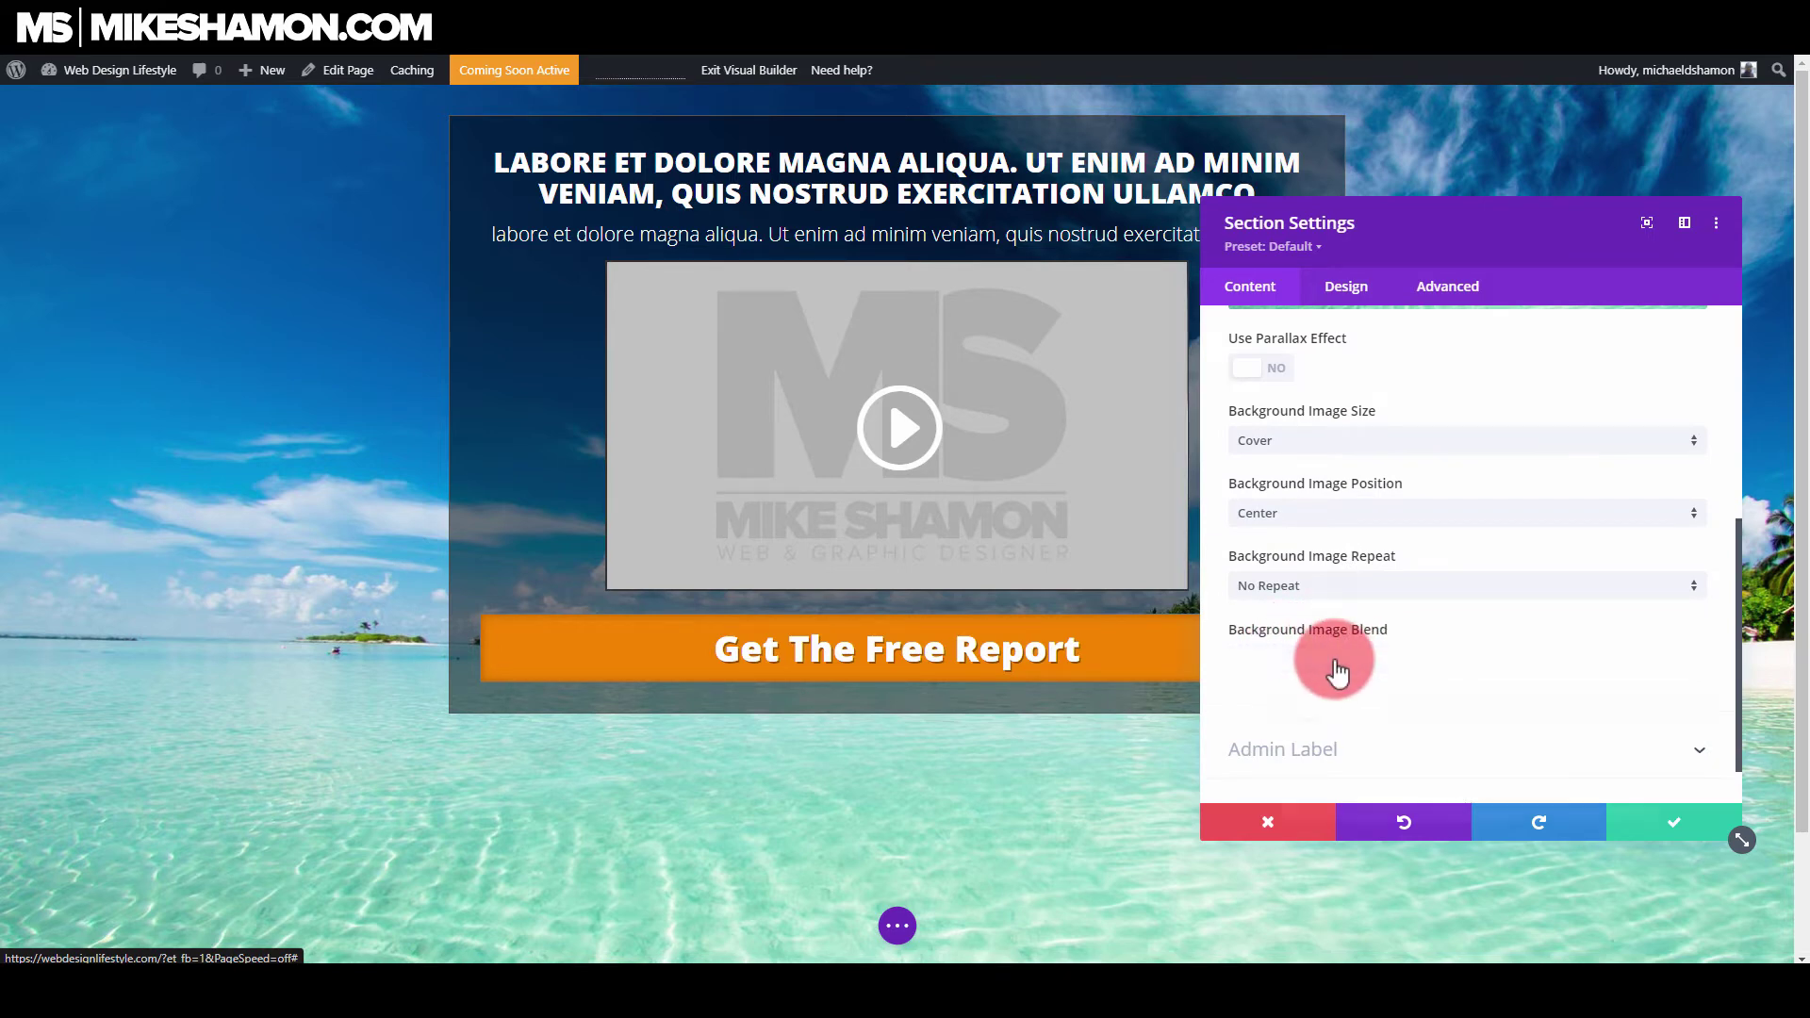
click(1336, 659)
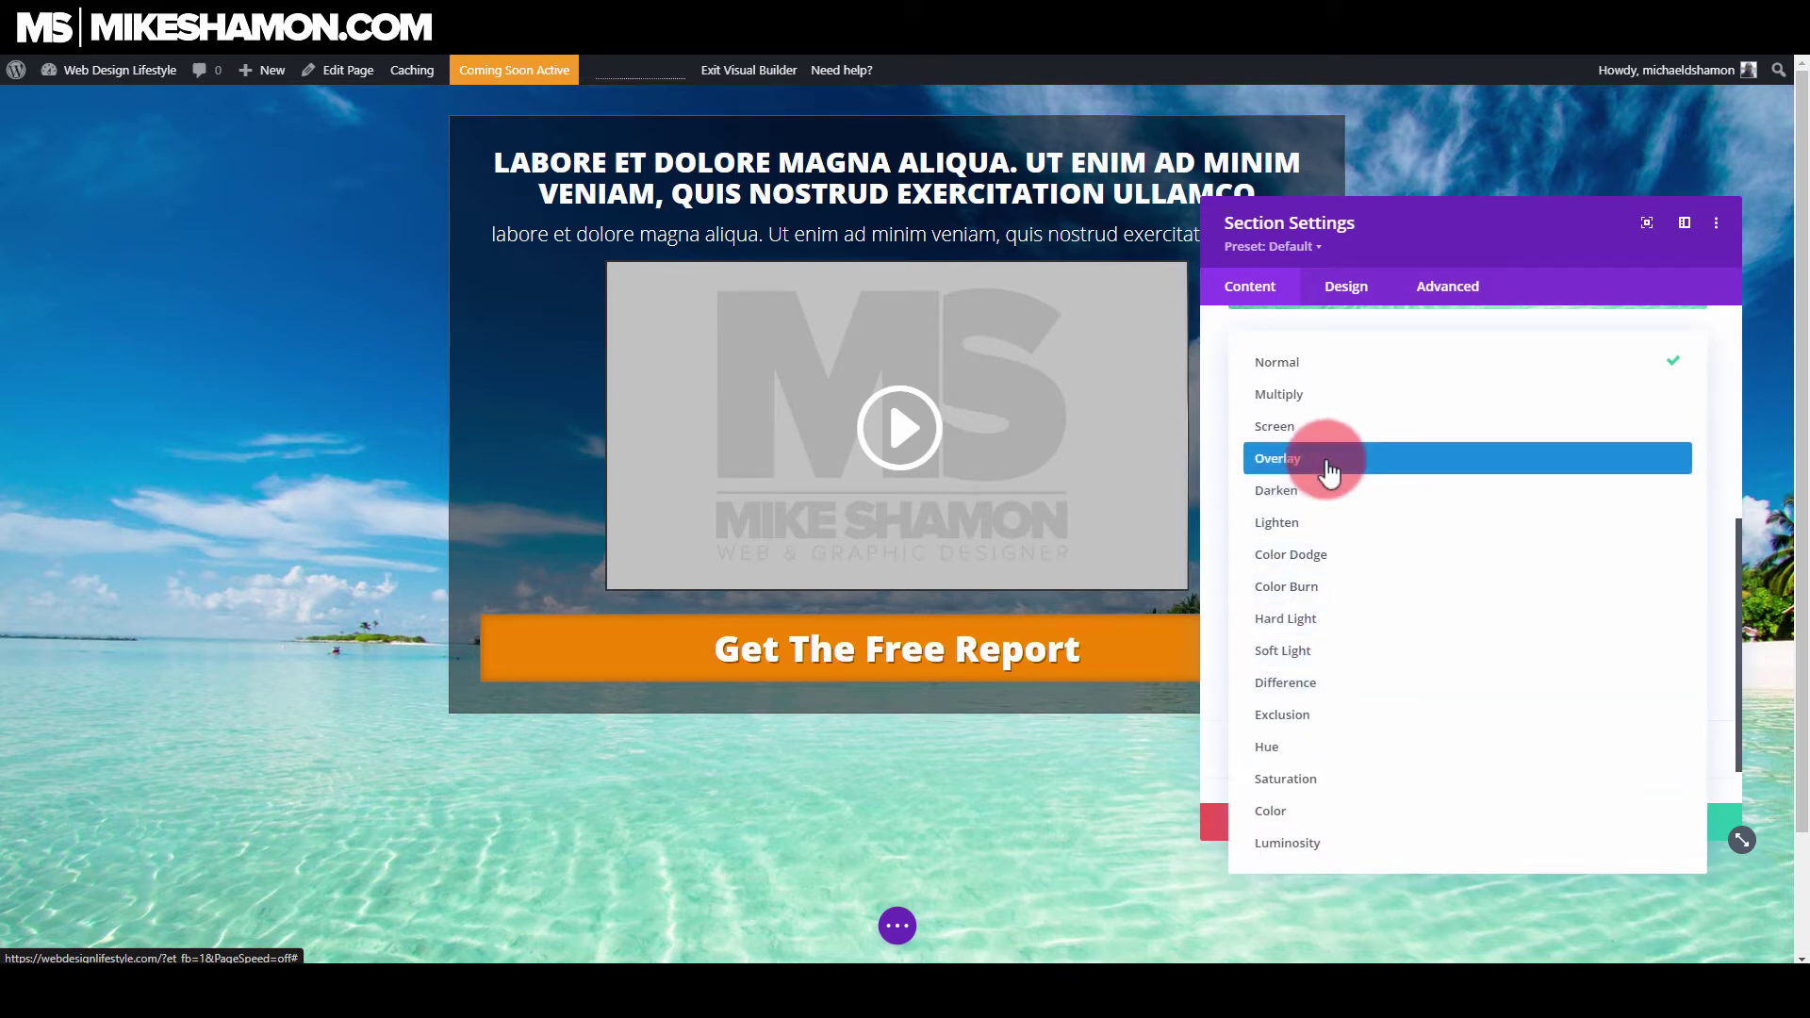
click(1322, 459)
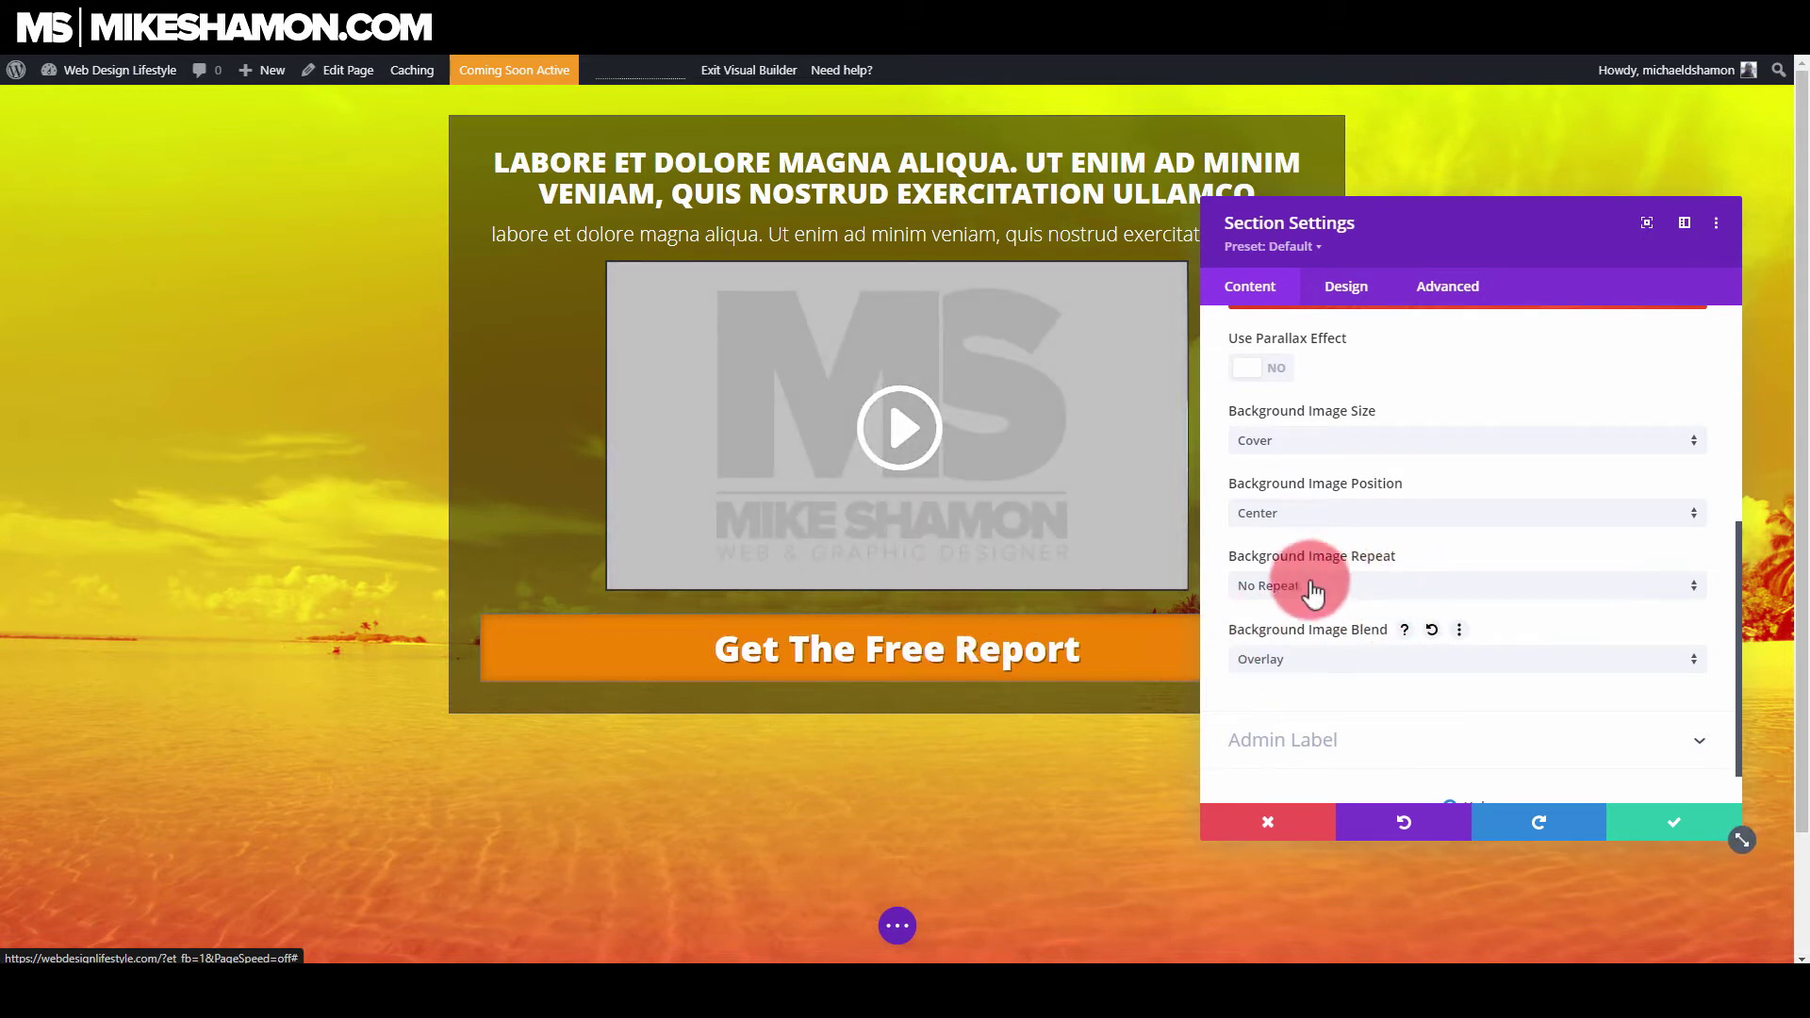
scroll(1338, 415, up, 5)
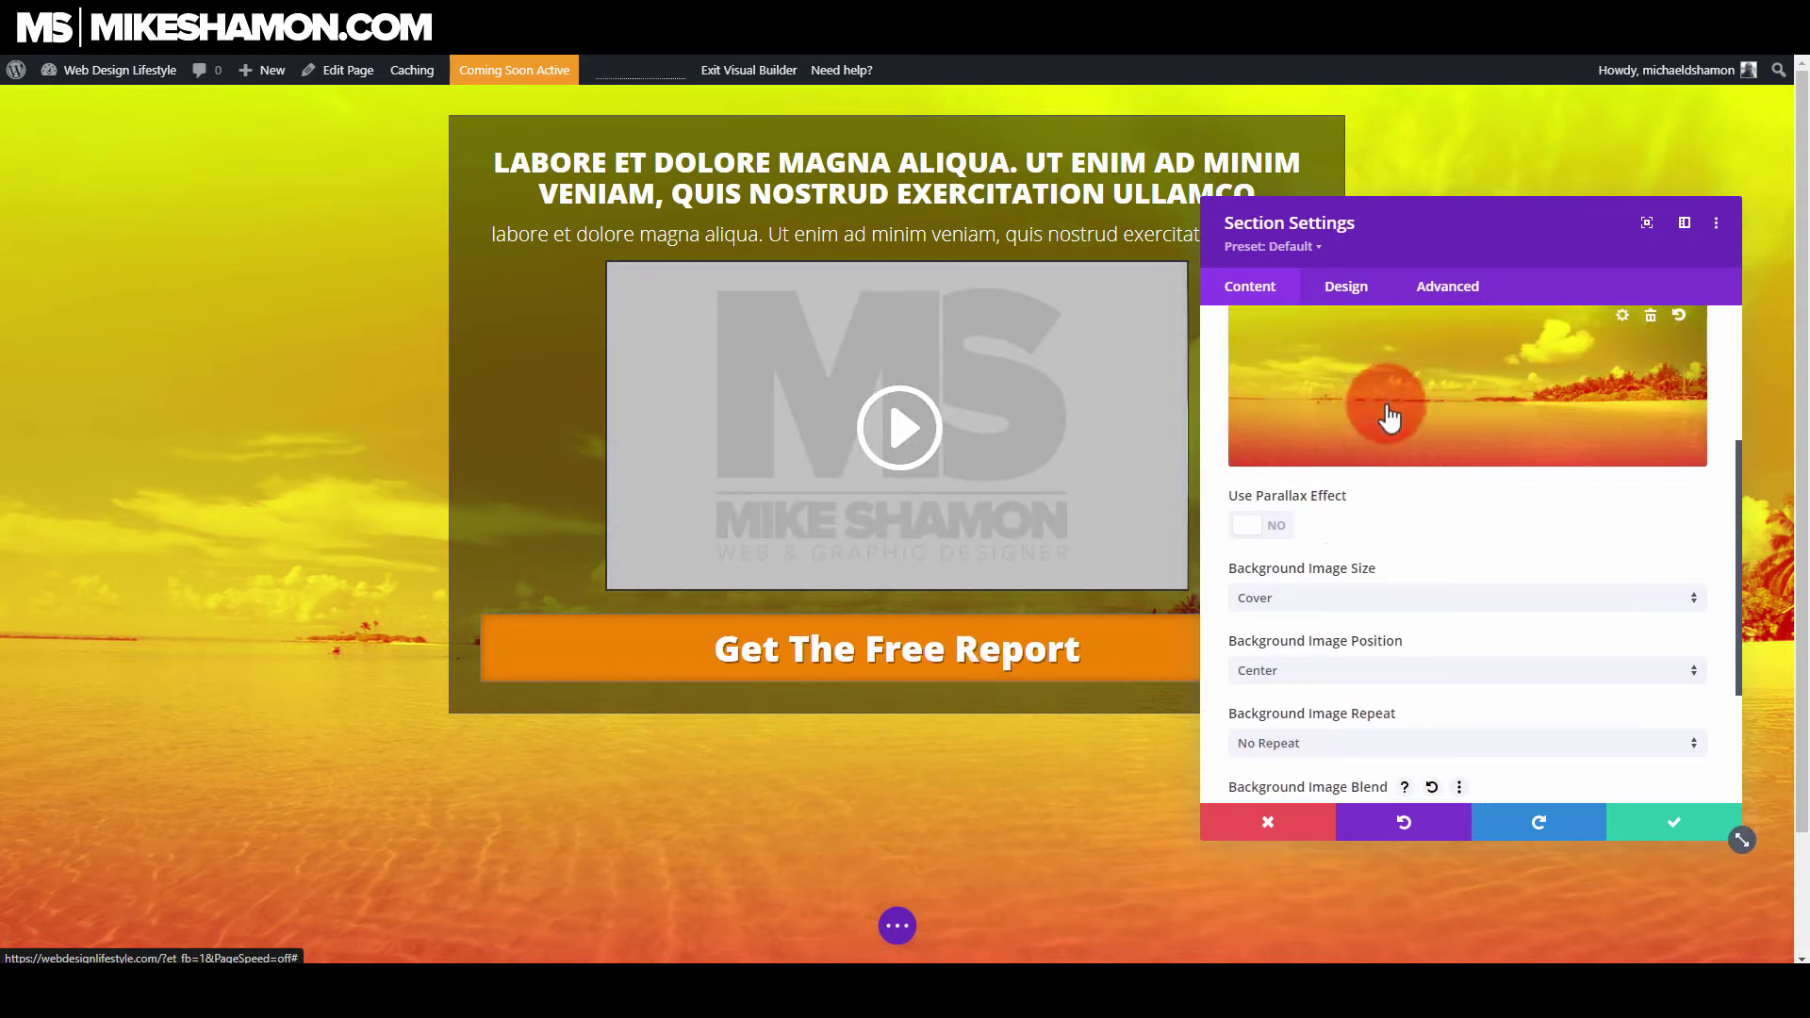
- Angle the linear gradient to 131deg
click(1418, 415)
mouse_move(1489, 506)
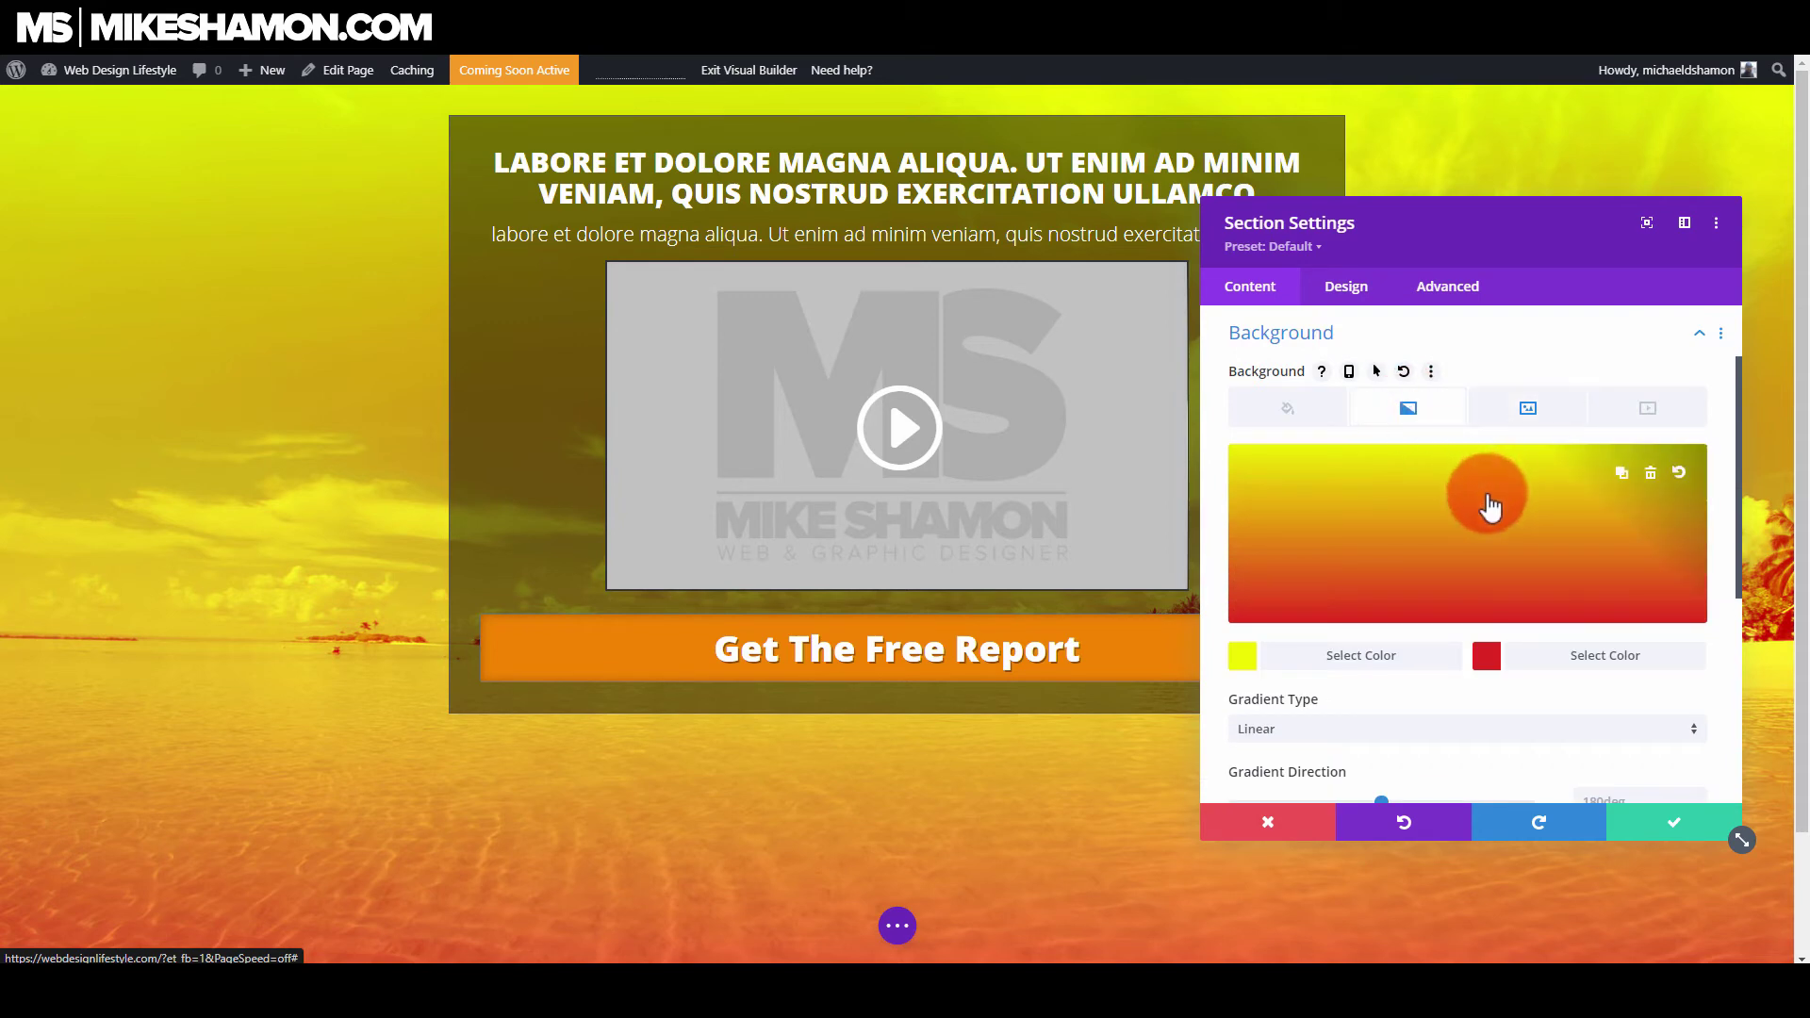
scroll(1488, 506, down, 3)
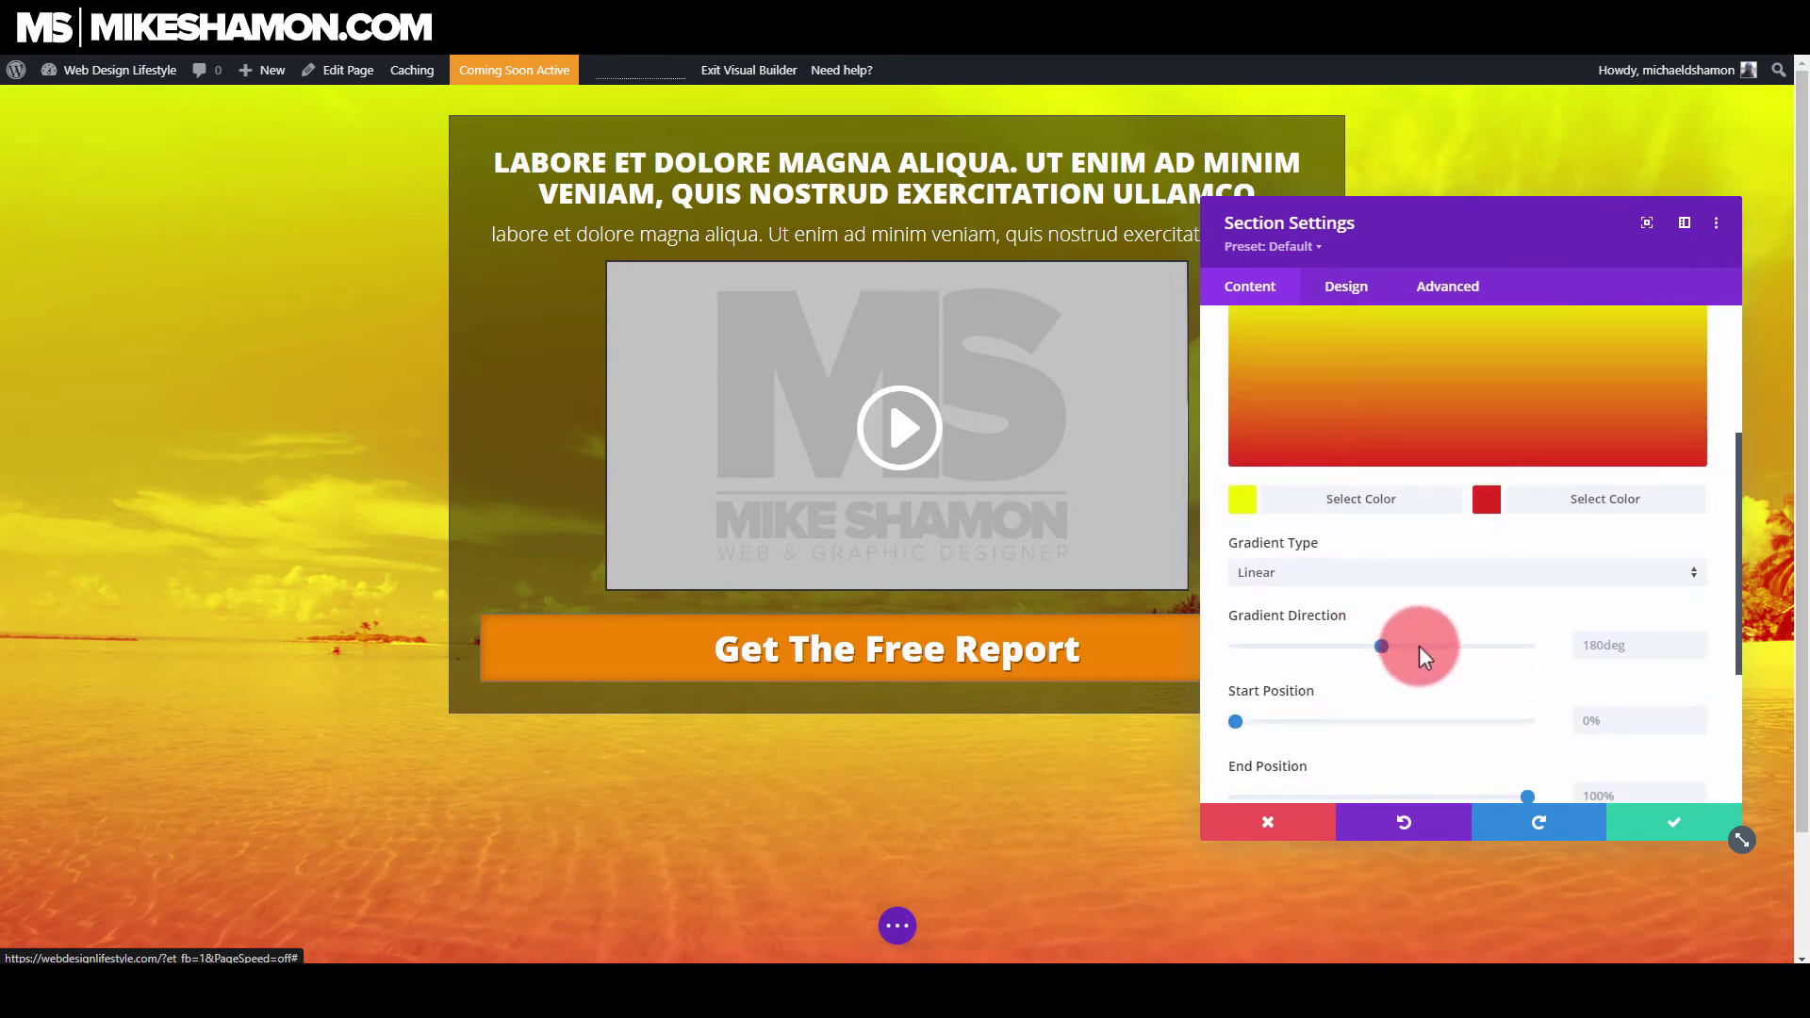
drag(1423, 657, 1343, 650)
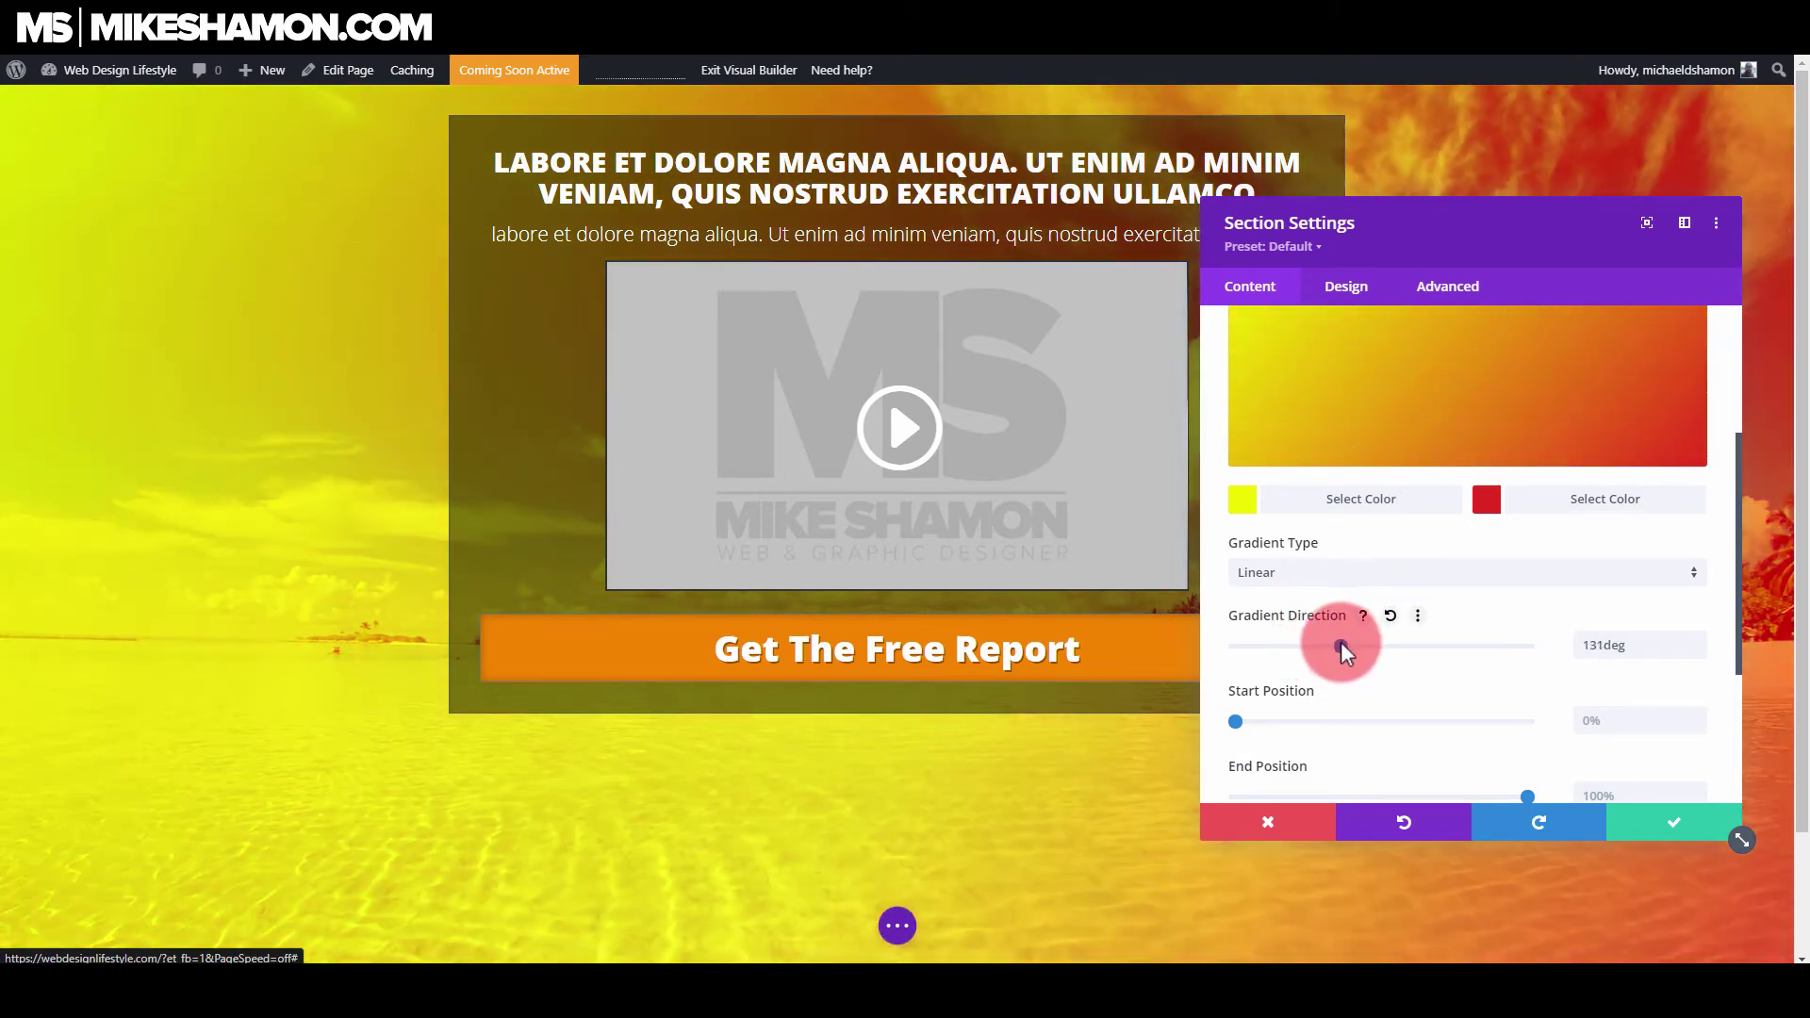
- Set the gradient start position to 25% and the end position to 54%
scroll(1263, 688, down, 3)
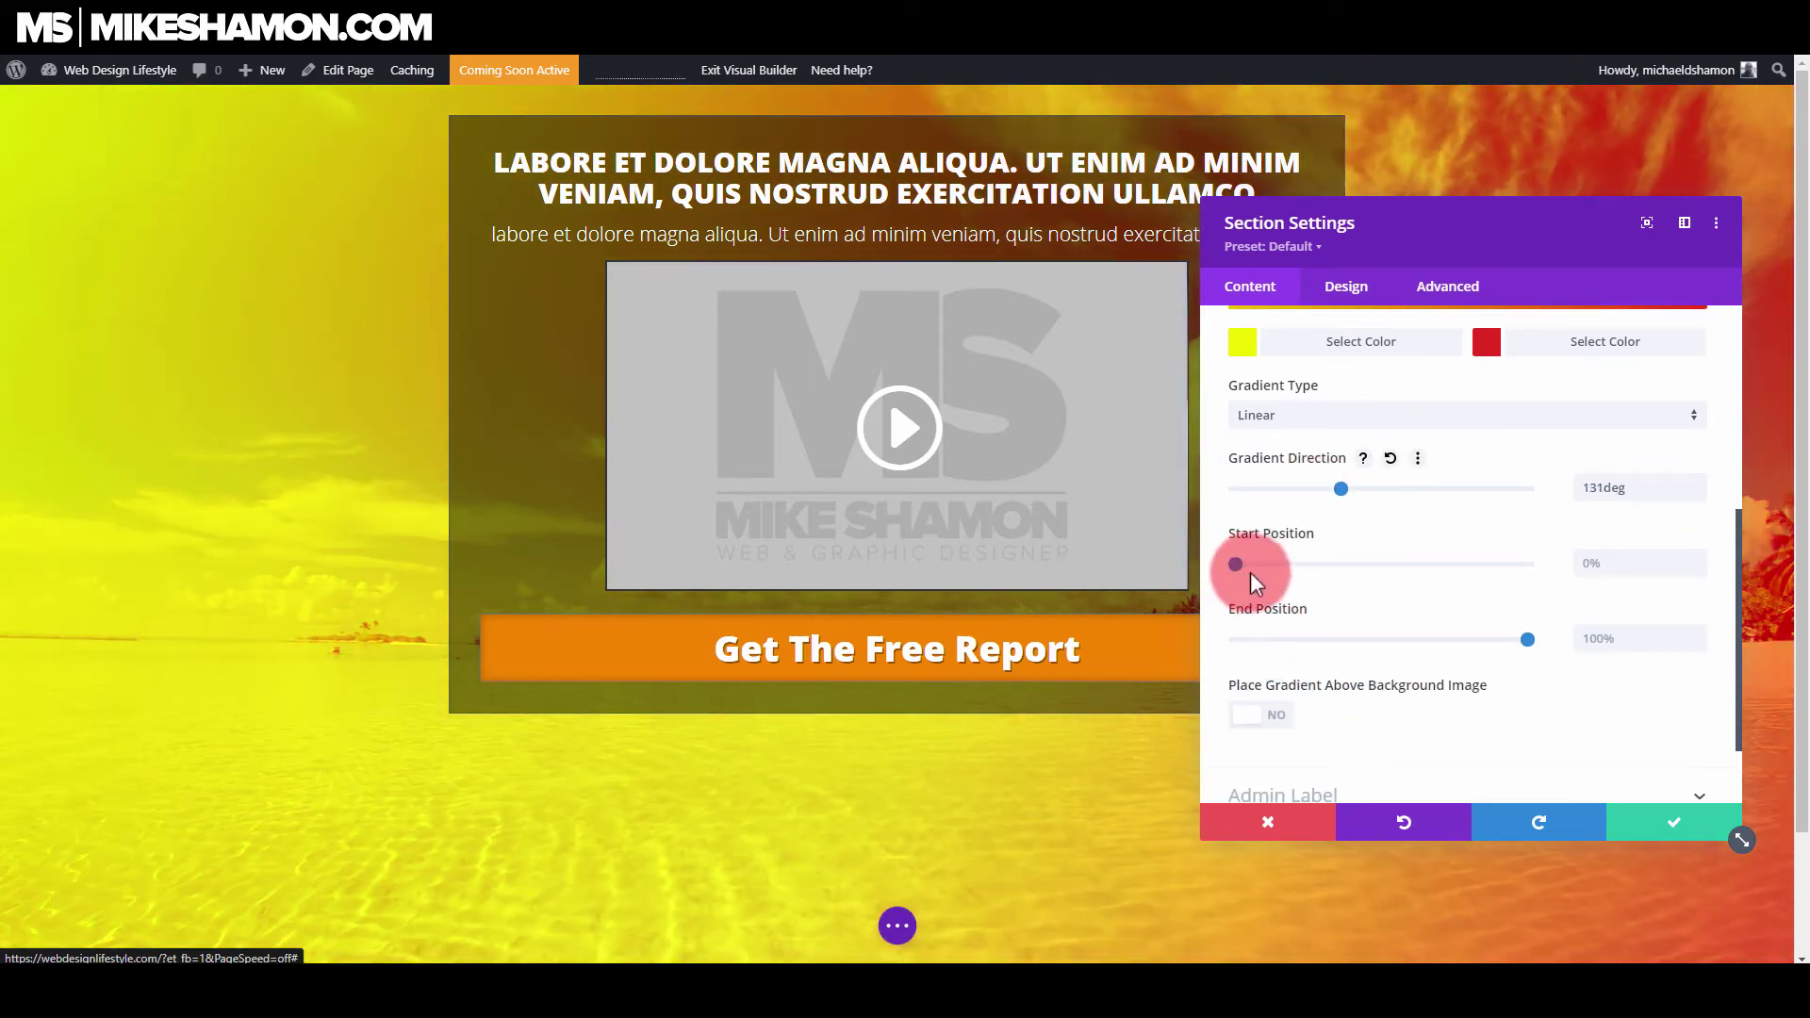
drag(1252, 573, 1179, 578)
drag(1526, 639, 1431, 655)
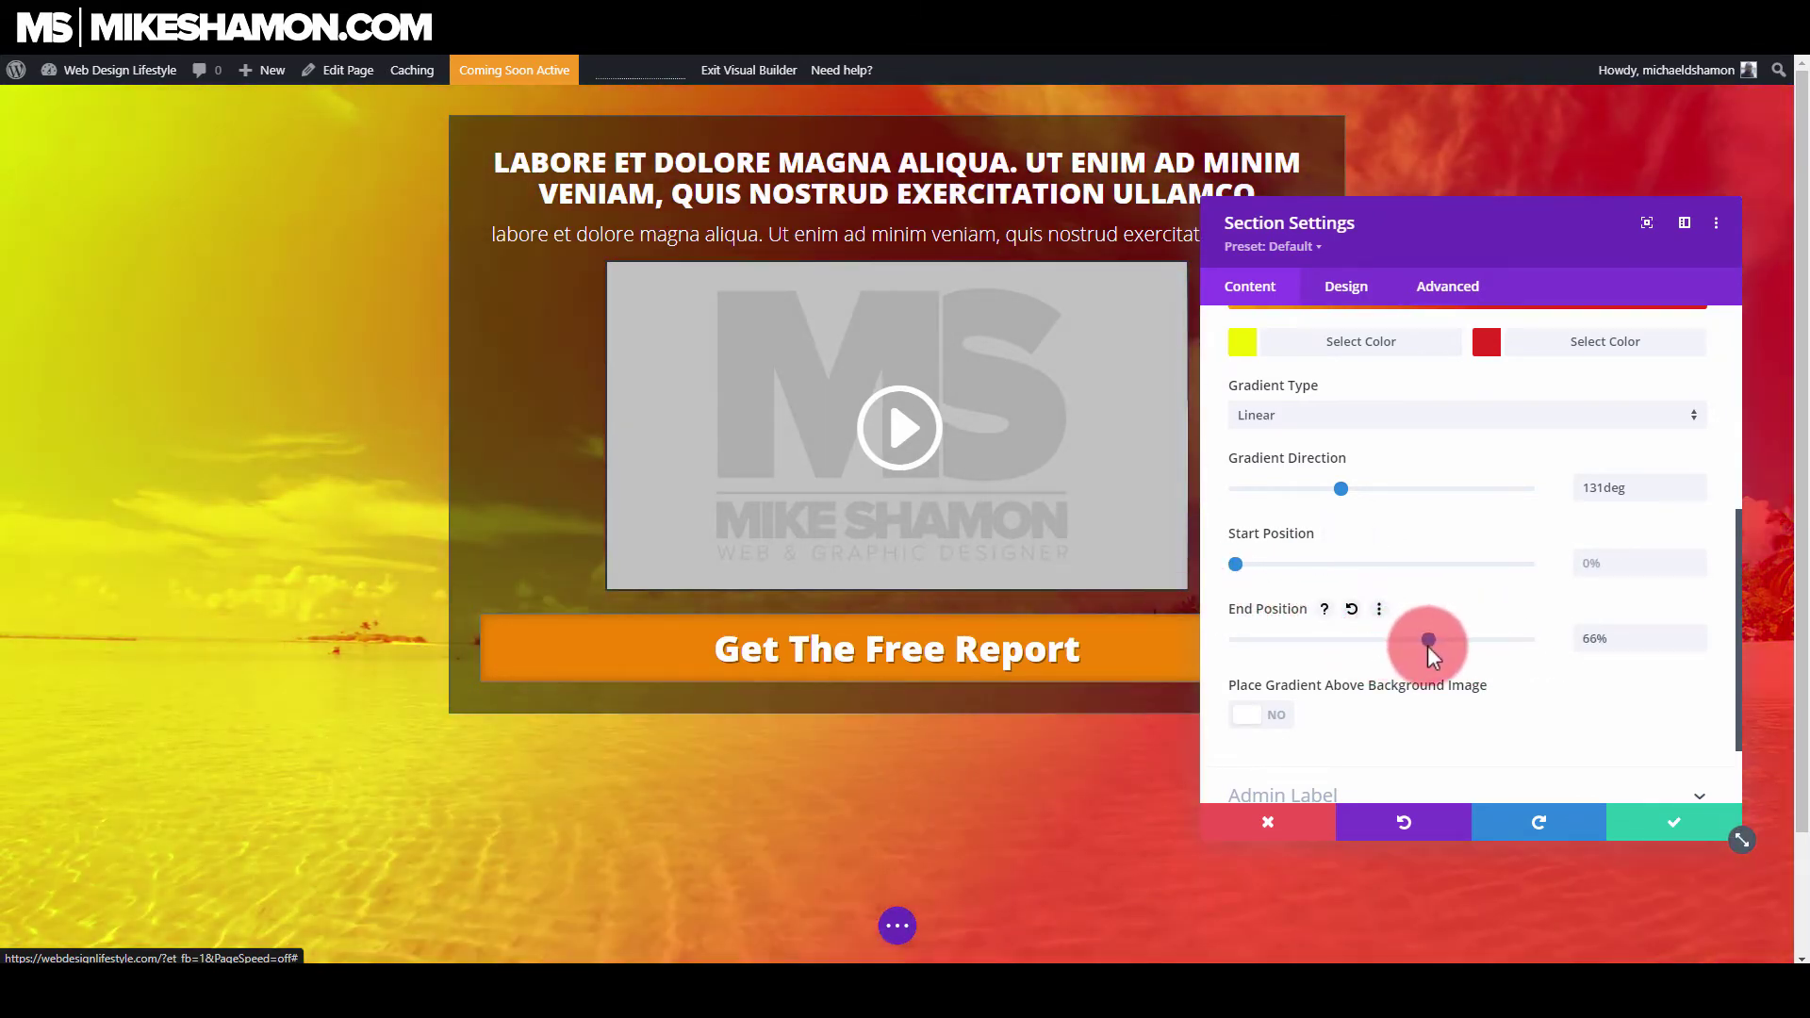
drag(1237, 565, 1310, 569)
mouse_move(1427, 639)
mouse_down()
mouse_move(1373, 634)
mouse_move(1408, 641)
mouse_up()
drag(1310, 568, 1324, 577)
drag(1407, 639, 1392, 640)
- Toggle 'Place Gradient Above Background Image' on and back to NO
scroll(1442, 603, down, 1)
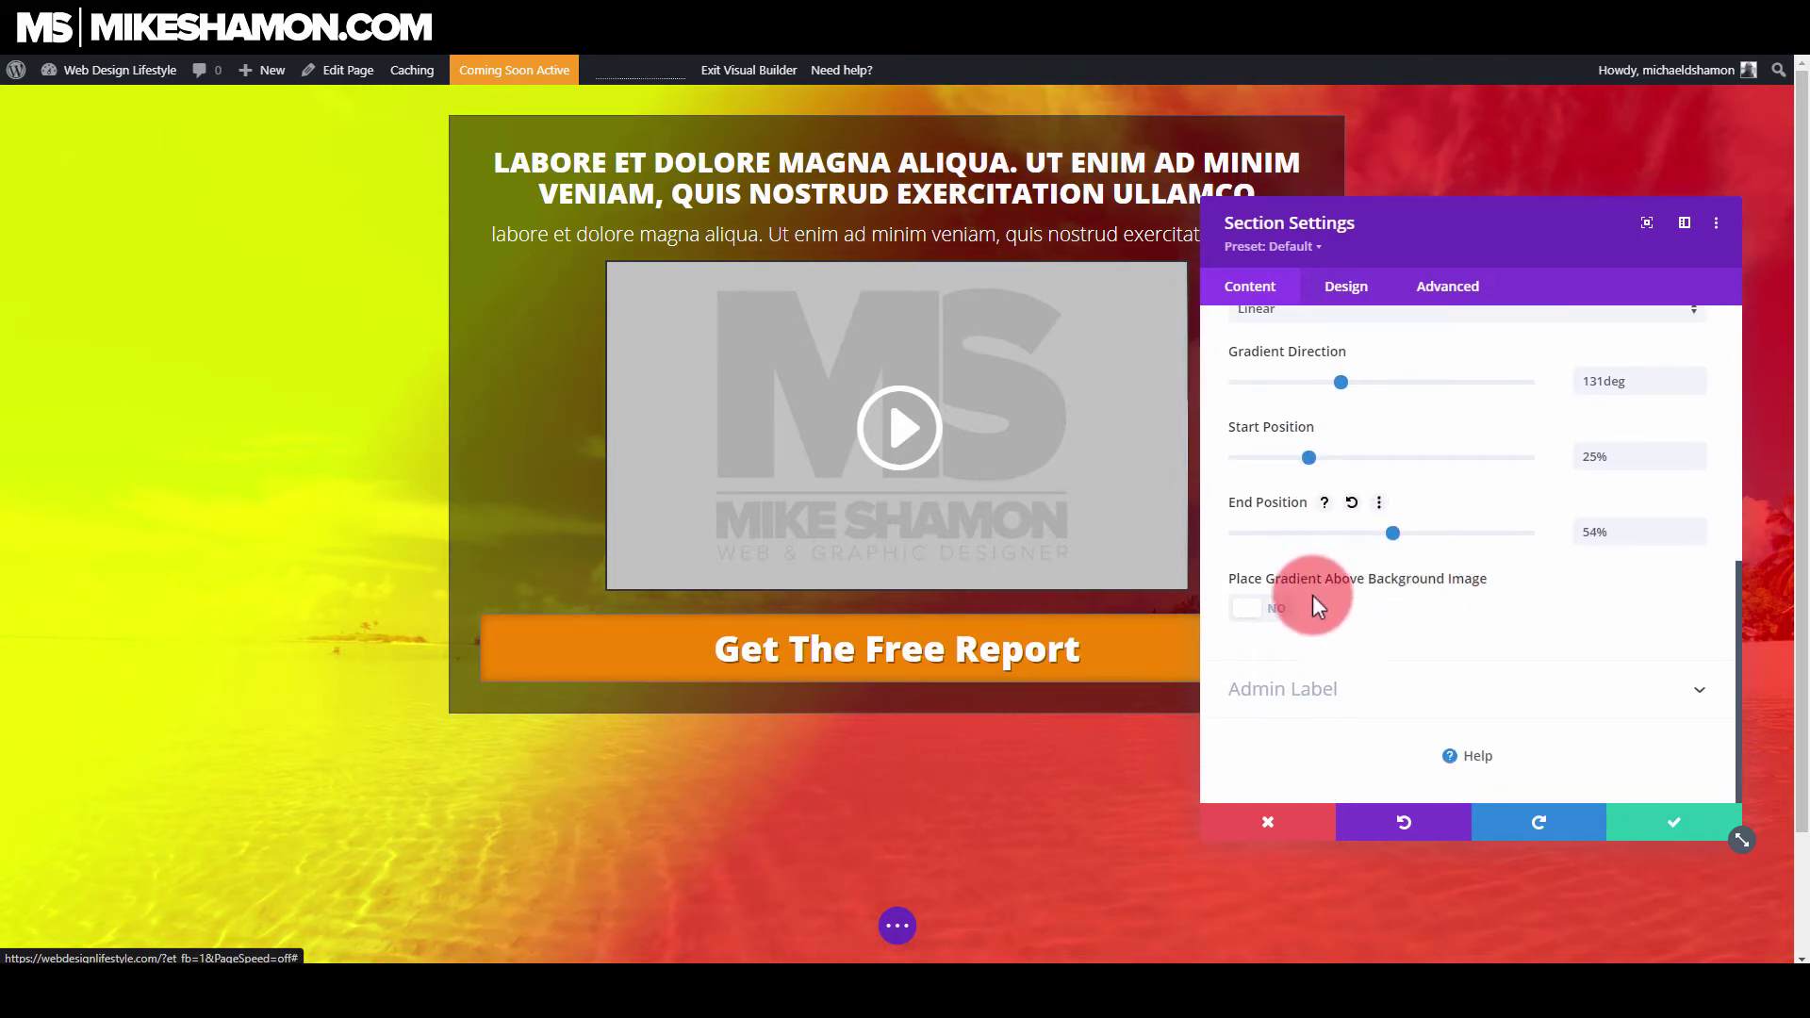
click(1269, 612)
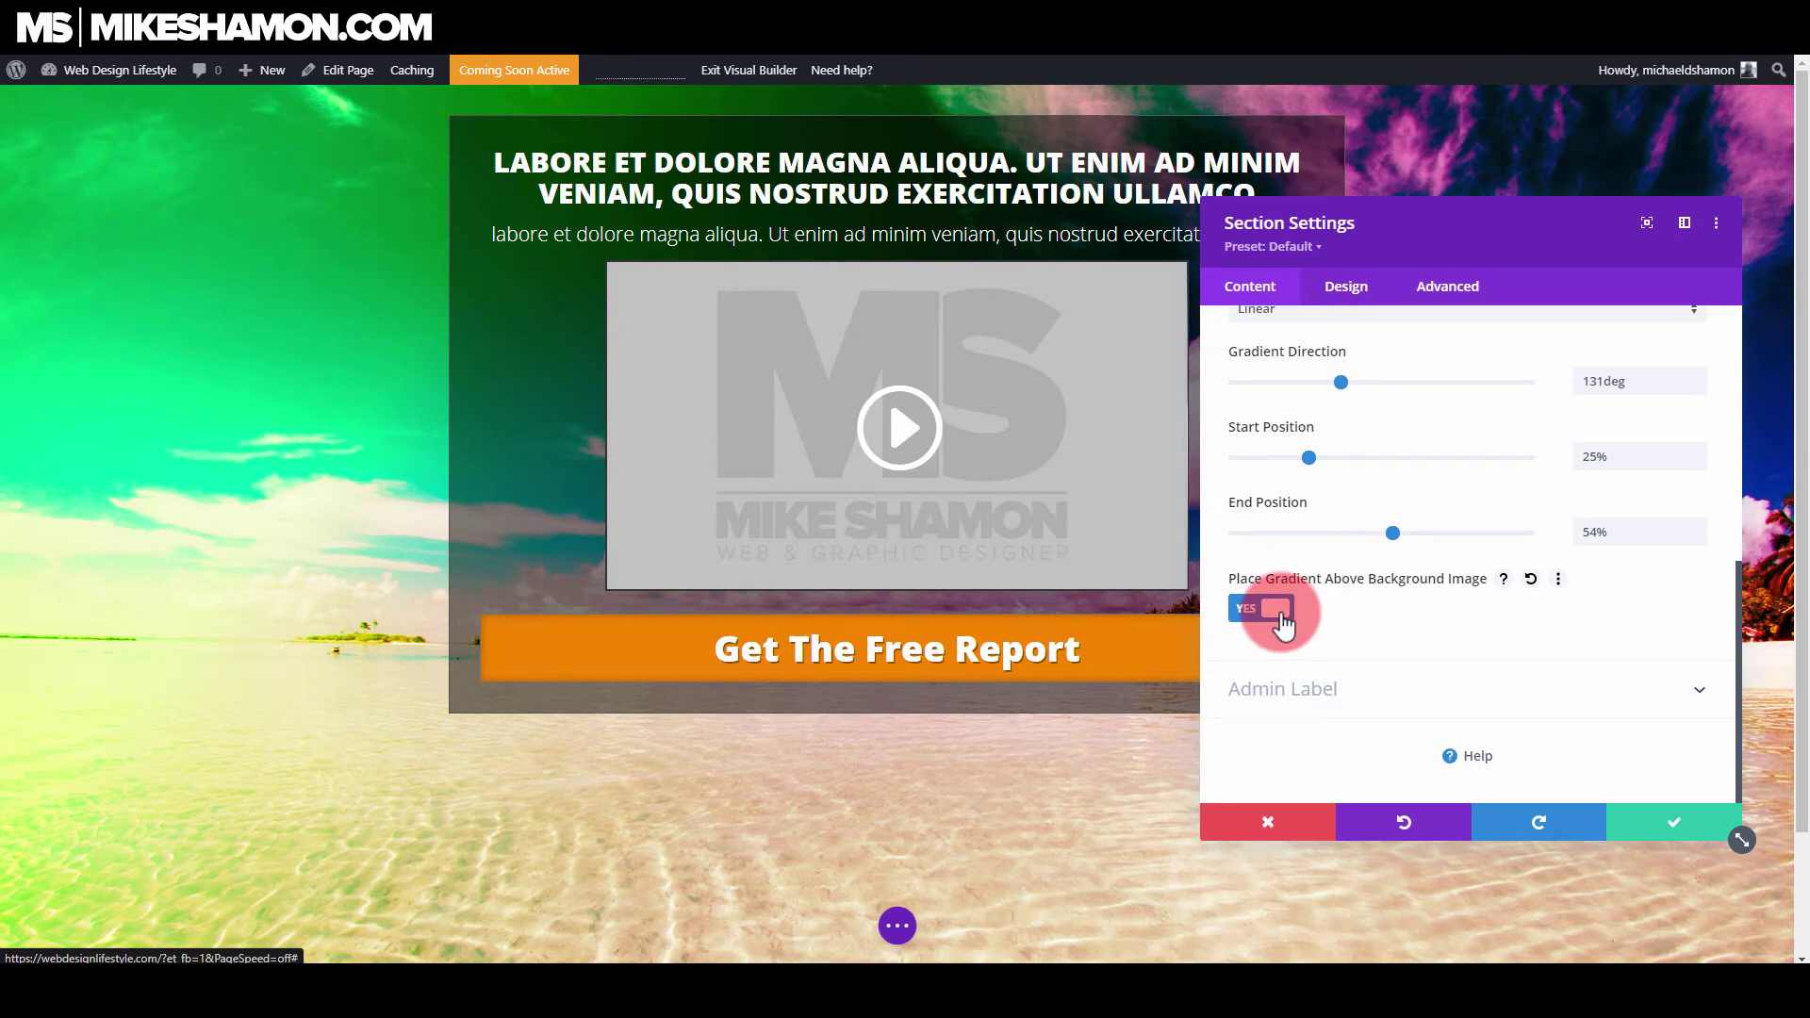
click(1275, 610)
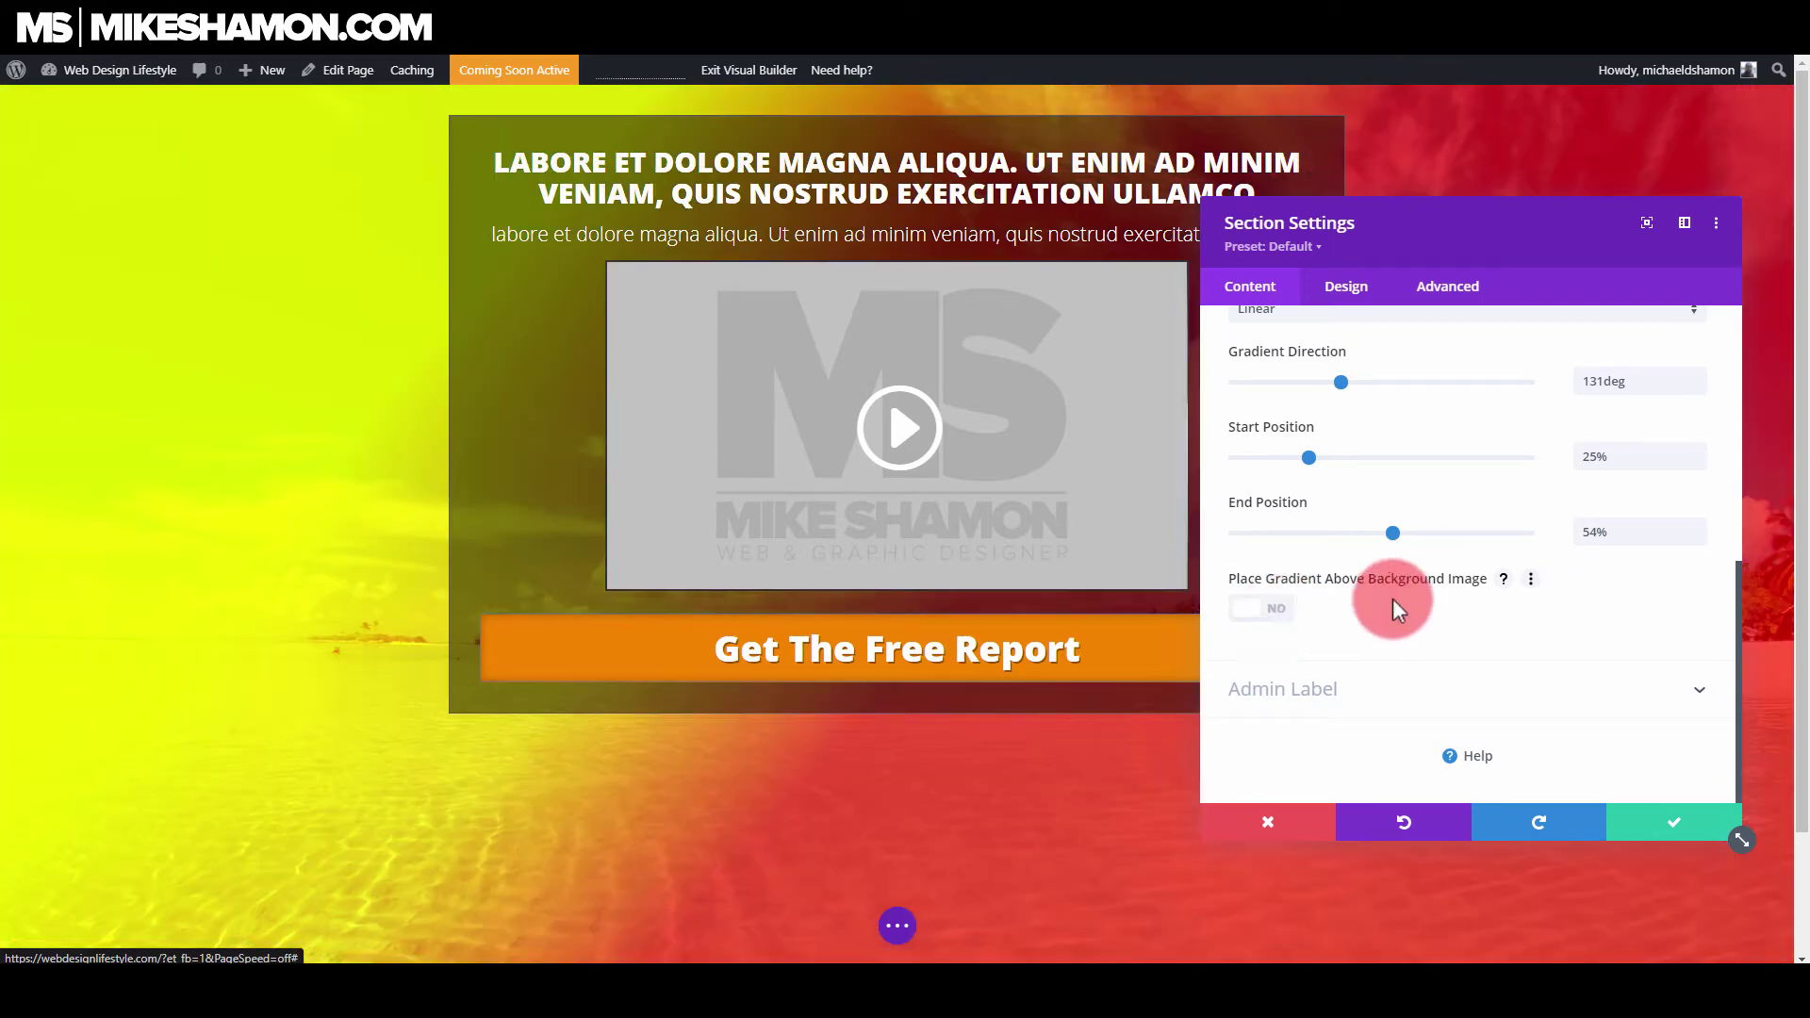
scroll(1444, 591, up, 2)
- Lower the opacity of the yellow gradient colour and the red colour to 0.74
scroll(1445, 591, up, 2)
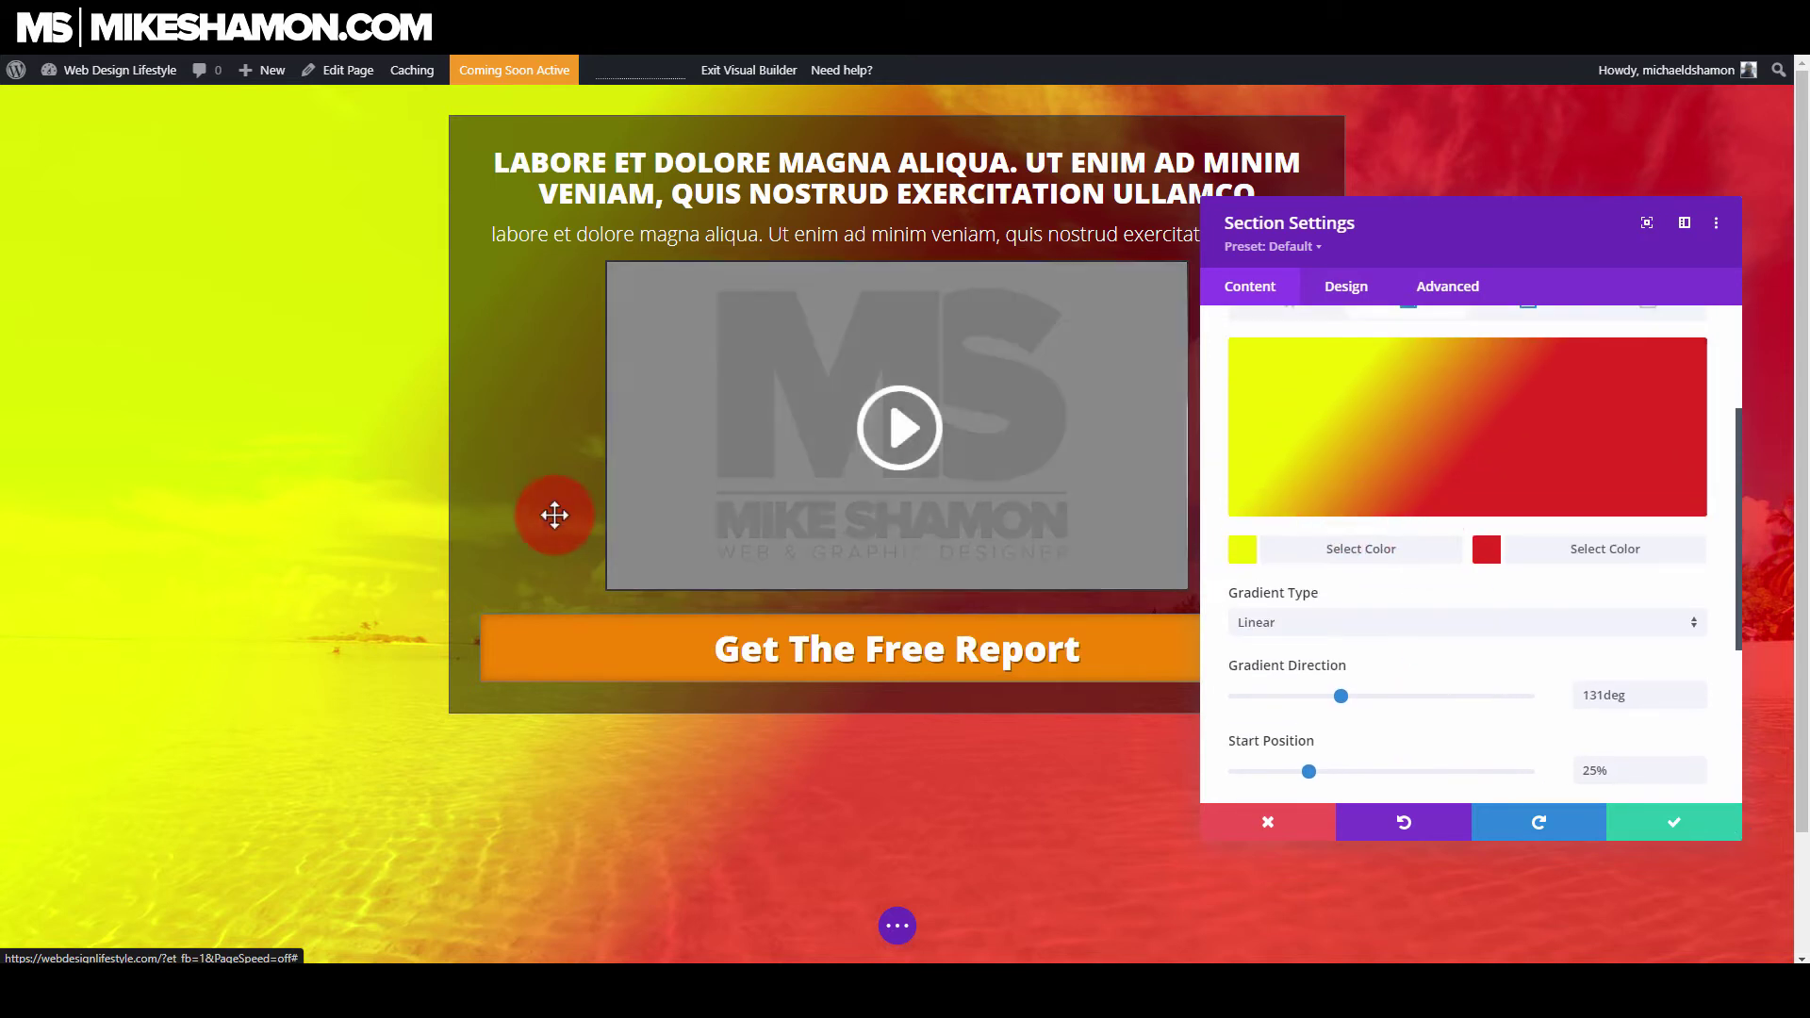
scroll(1489, 613, up, 2)
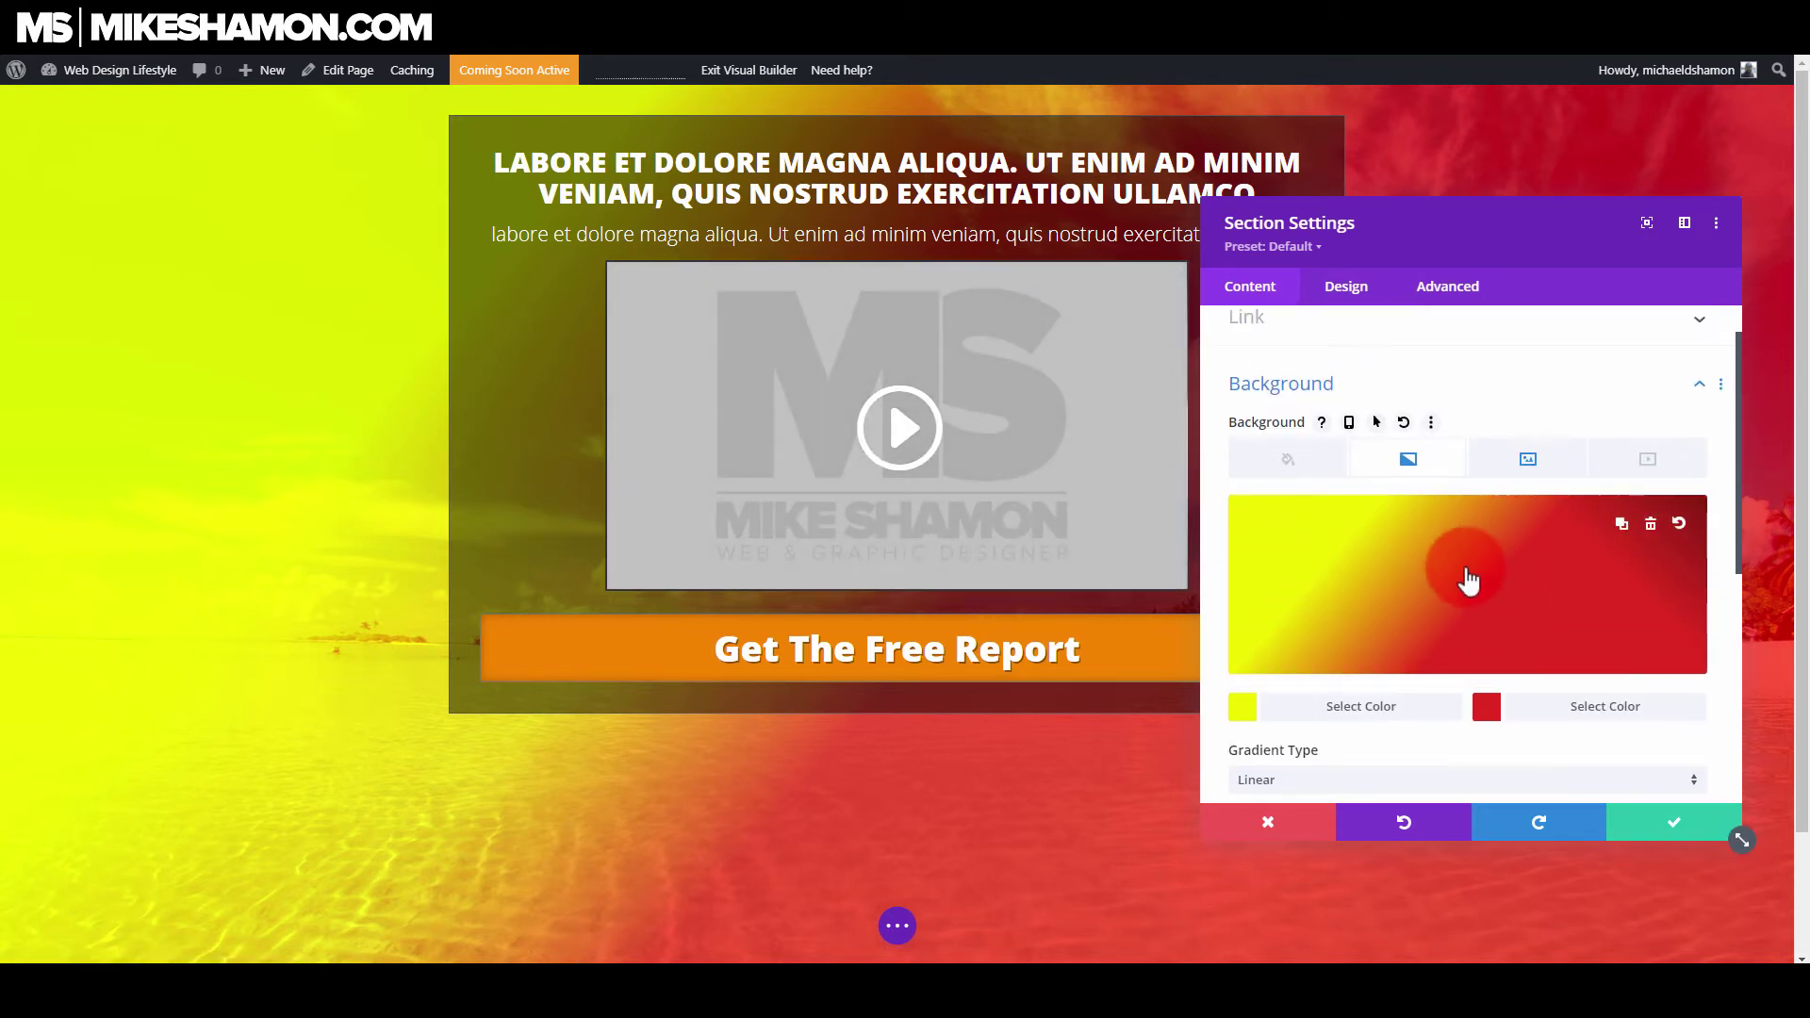
click(1470, 575)
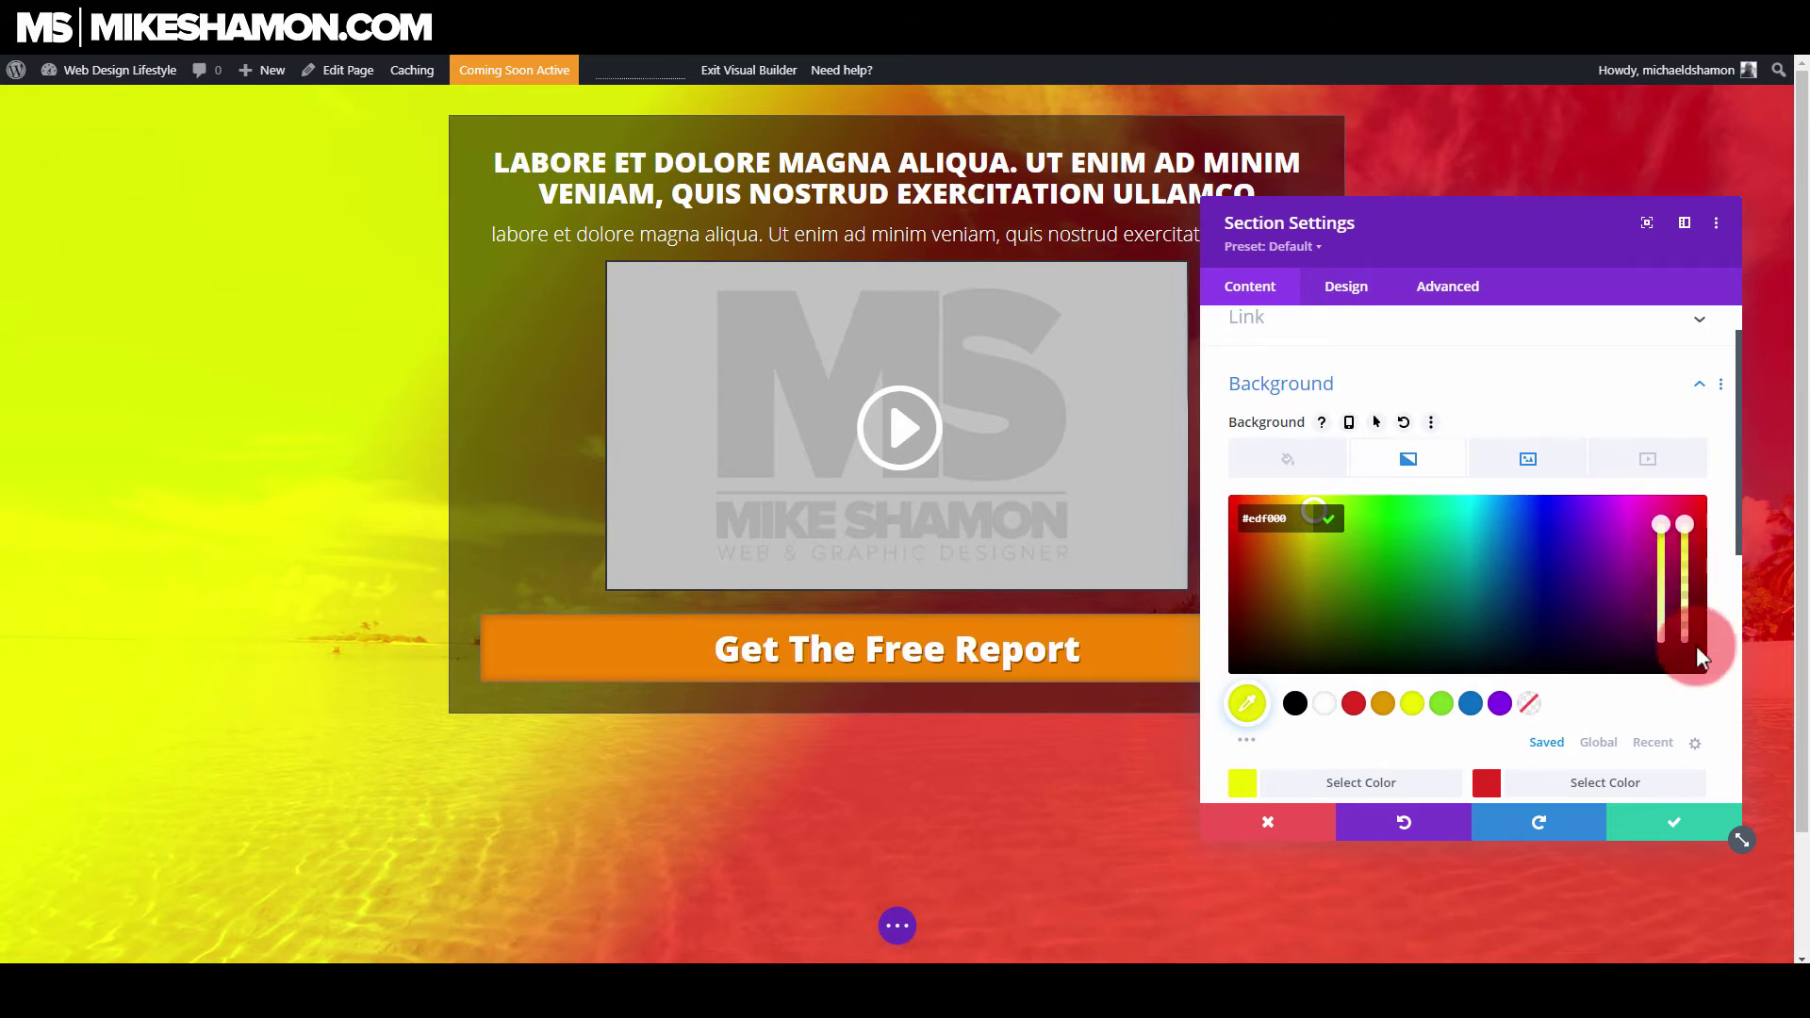
drag(1679, 535, 1687, 611)
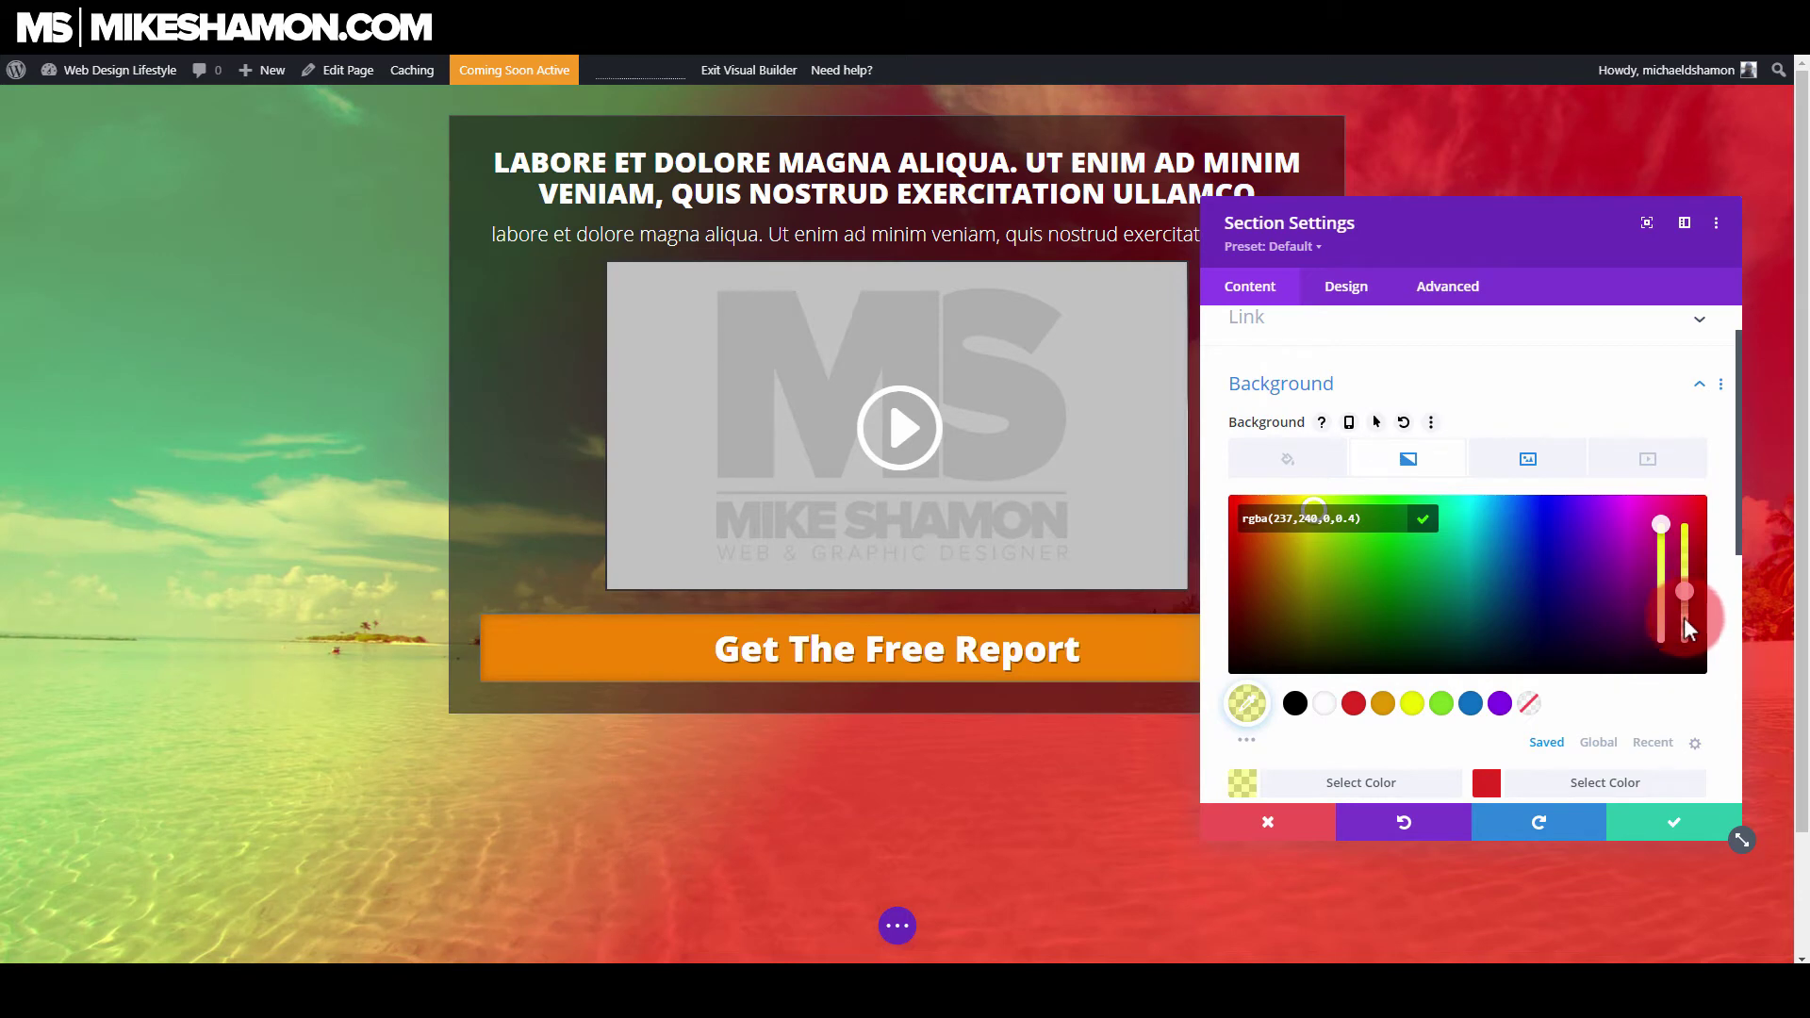
click(1488, 785)
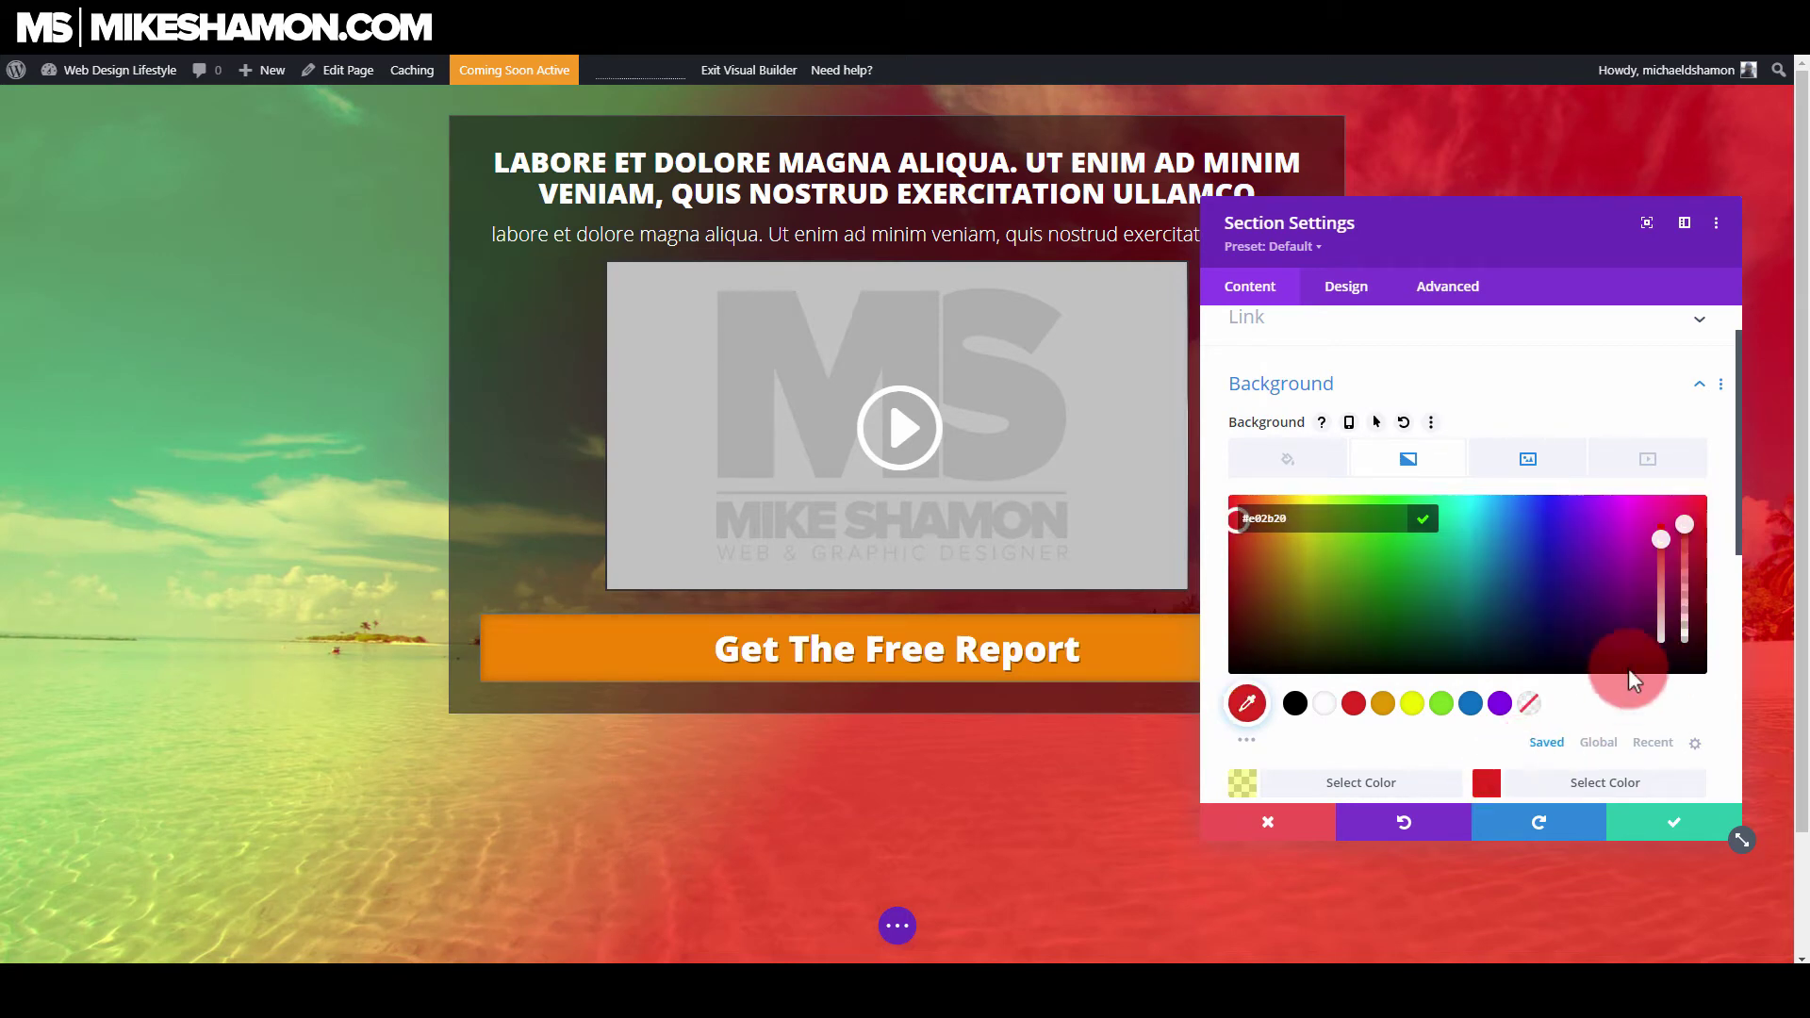
mouse_move(1683, 569)
mouse_down()
mouse_move(1681, 603)
mouse_move(1685, 547)
mouse_move(1672, 575)
mouse_up()
- Set the yellow colour's opacity to 0.69 and tilt the gradient to 127deg
scroll(1451, 686, down, 2)
click(1290, 629)
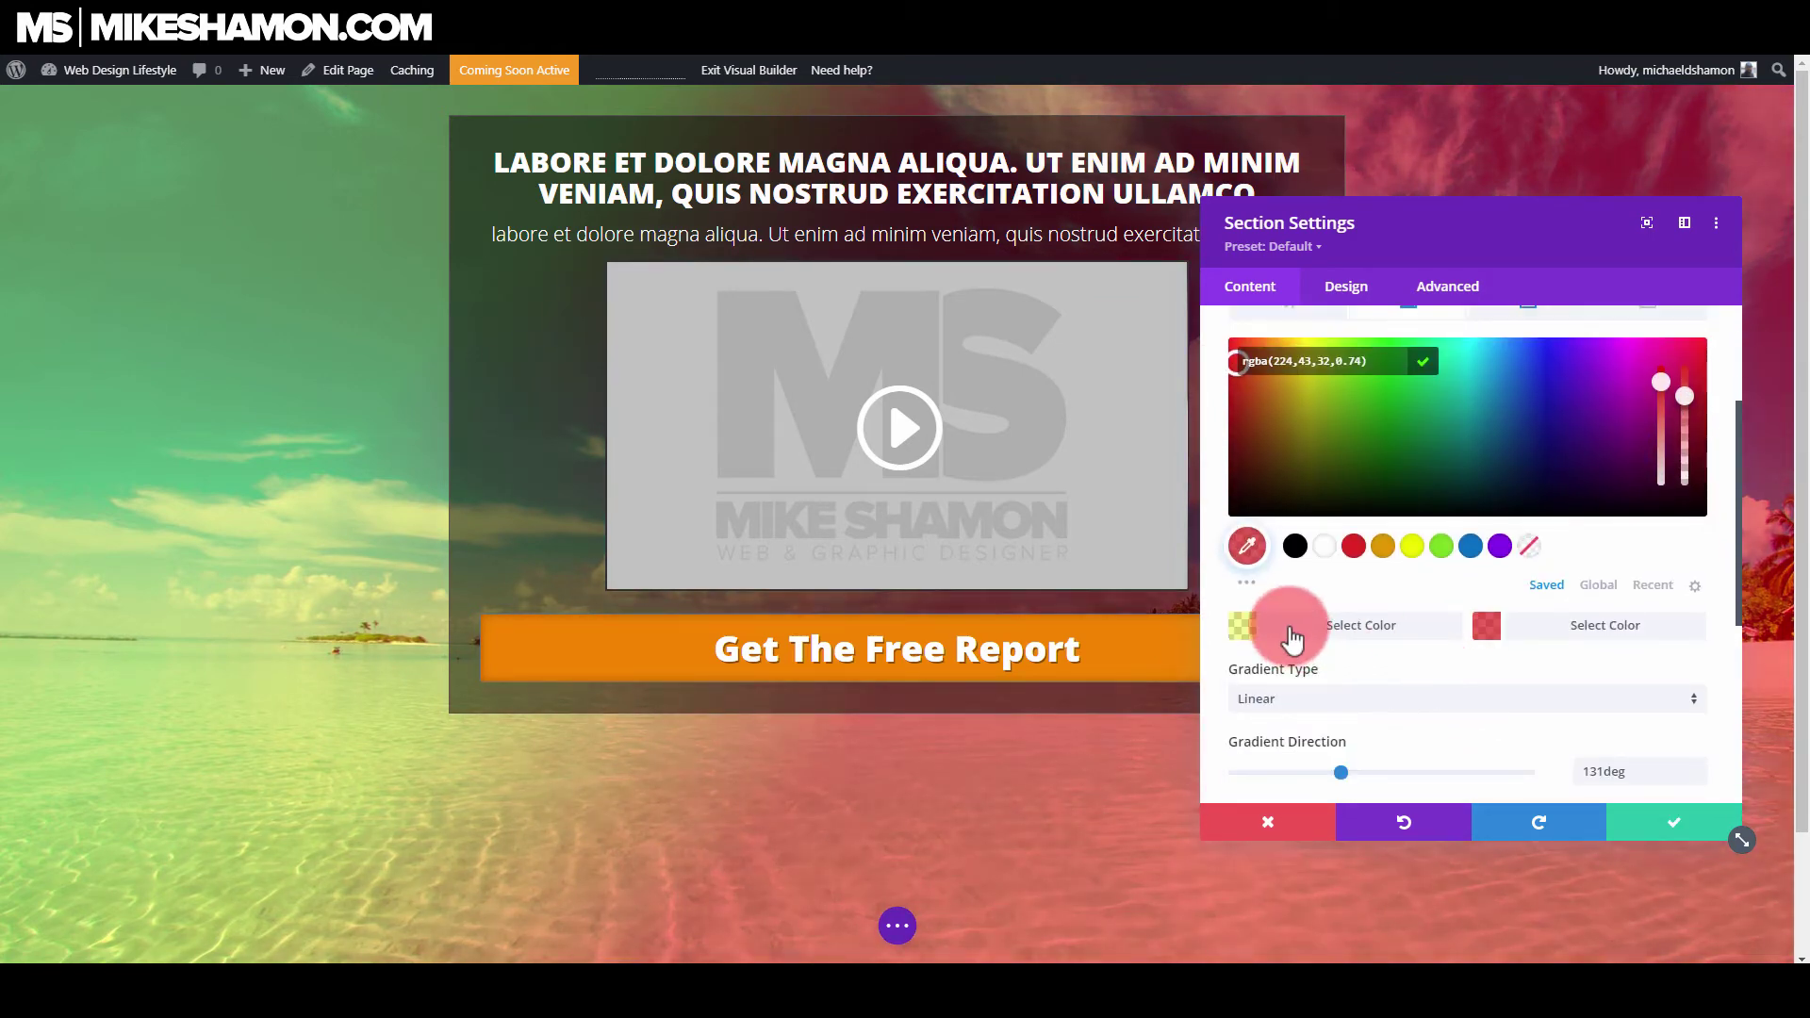
drag(1687, 429, 1689, 431)
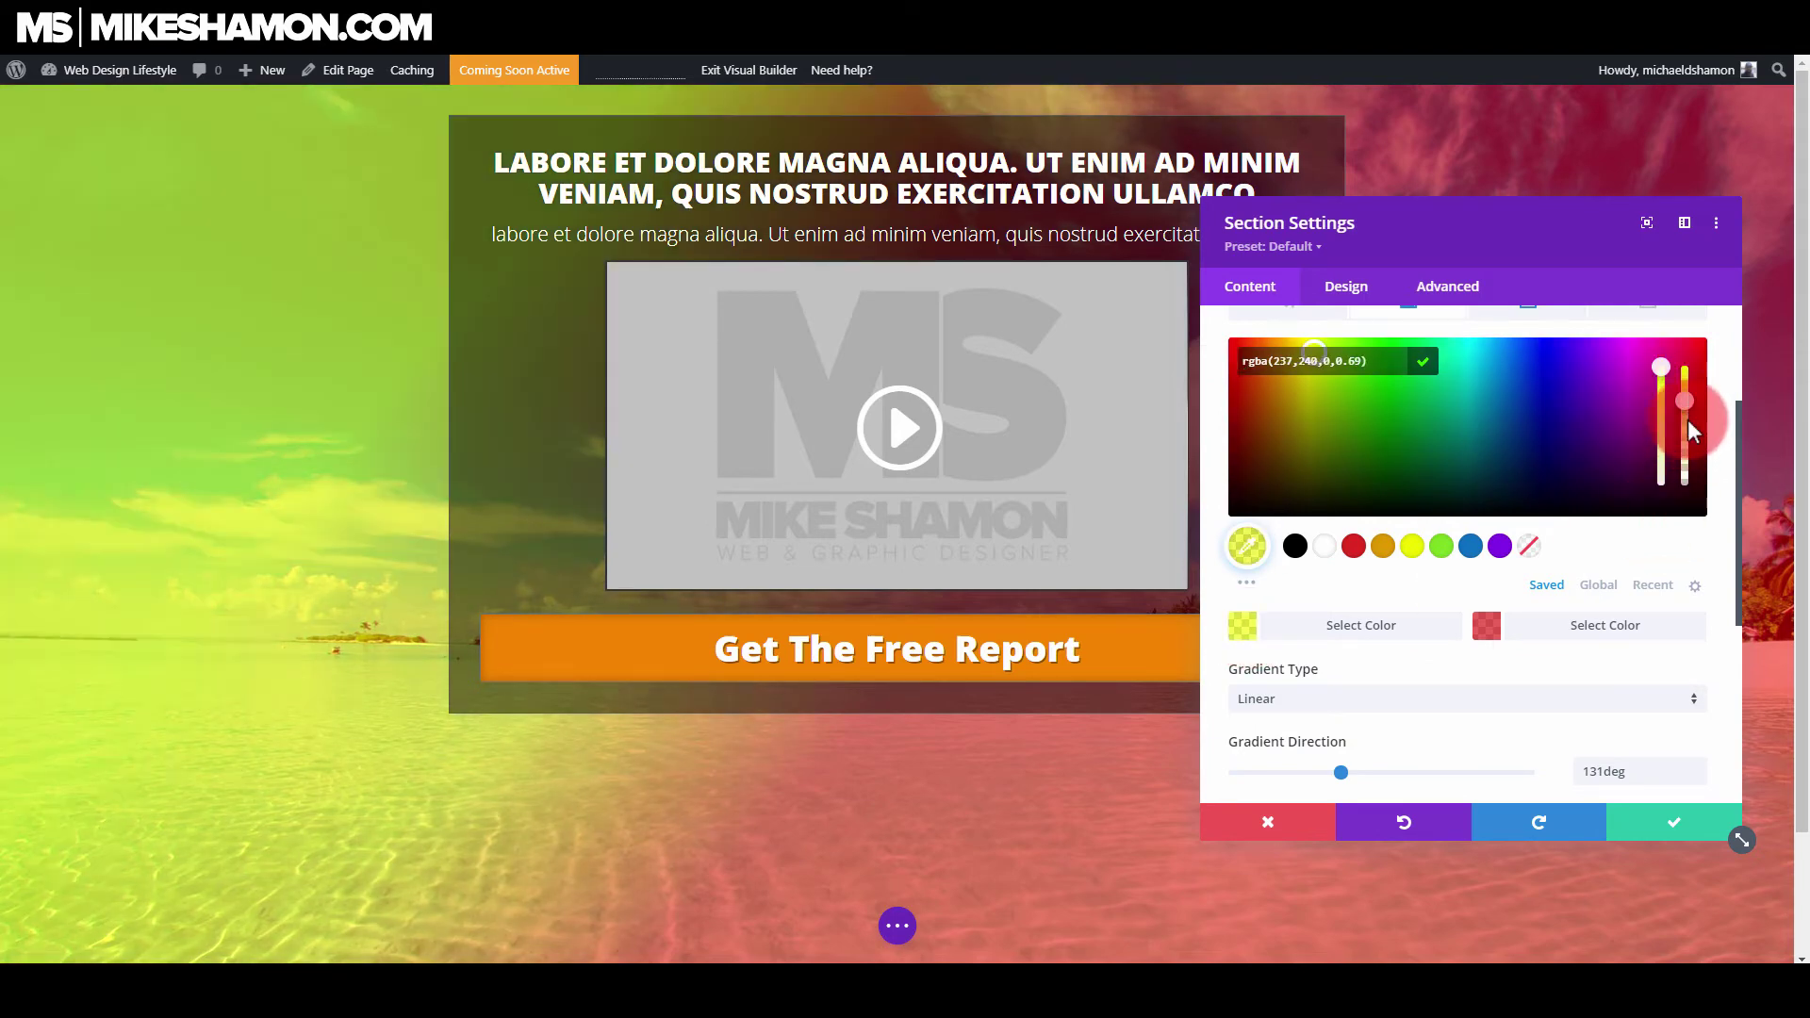
scroll(1656, 566, down, 3)
click(1345, 614)
- Change the gradient type from linear to radial
click(1310, 615)
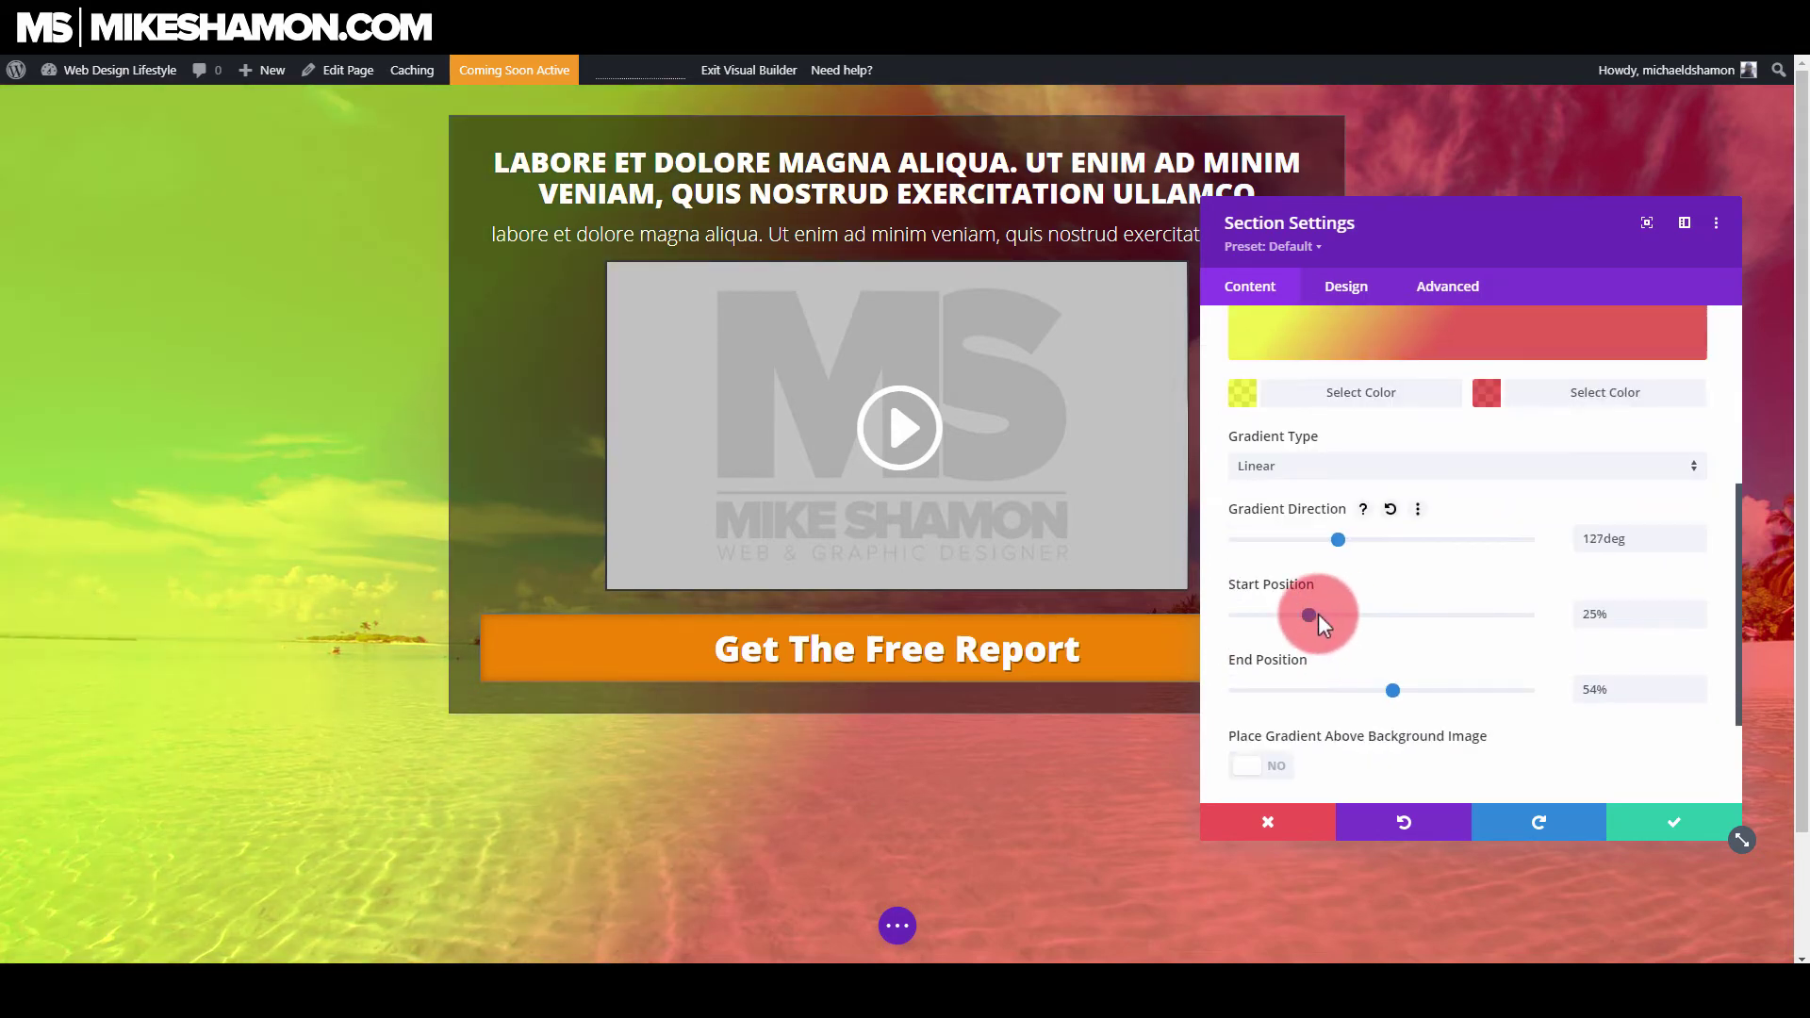
drag(1310, 614, 1335, 615)
click(1362, 472)
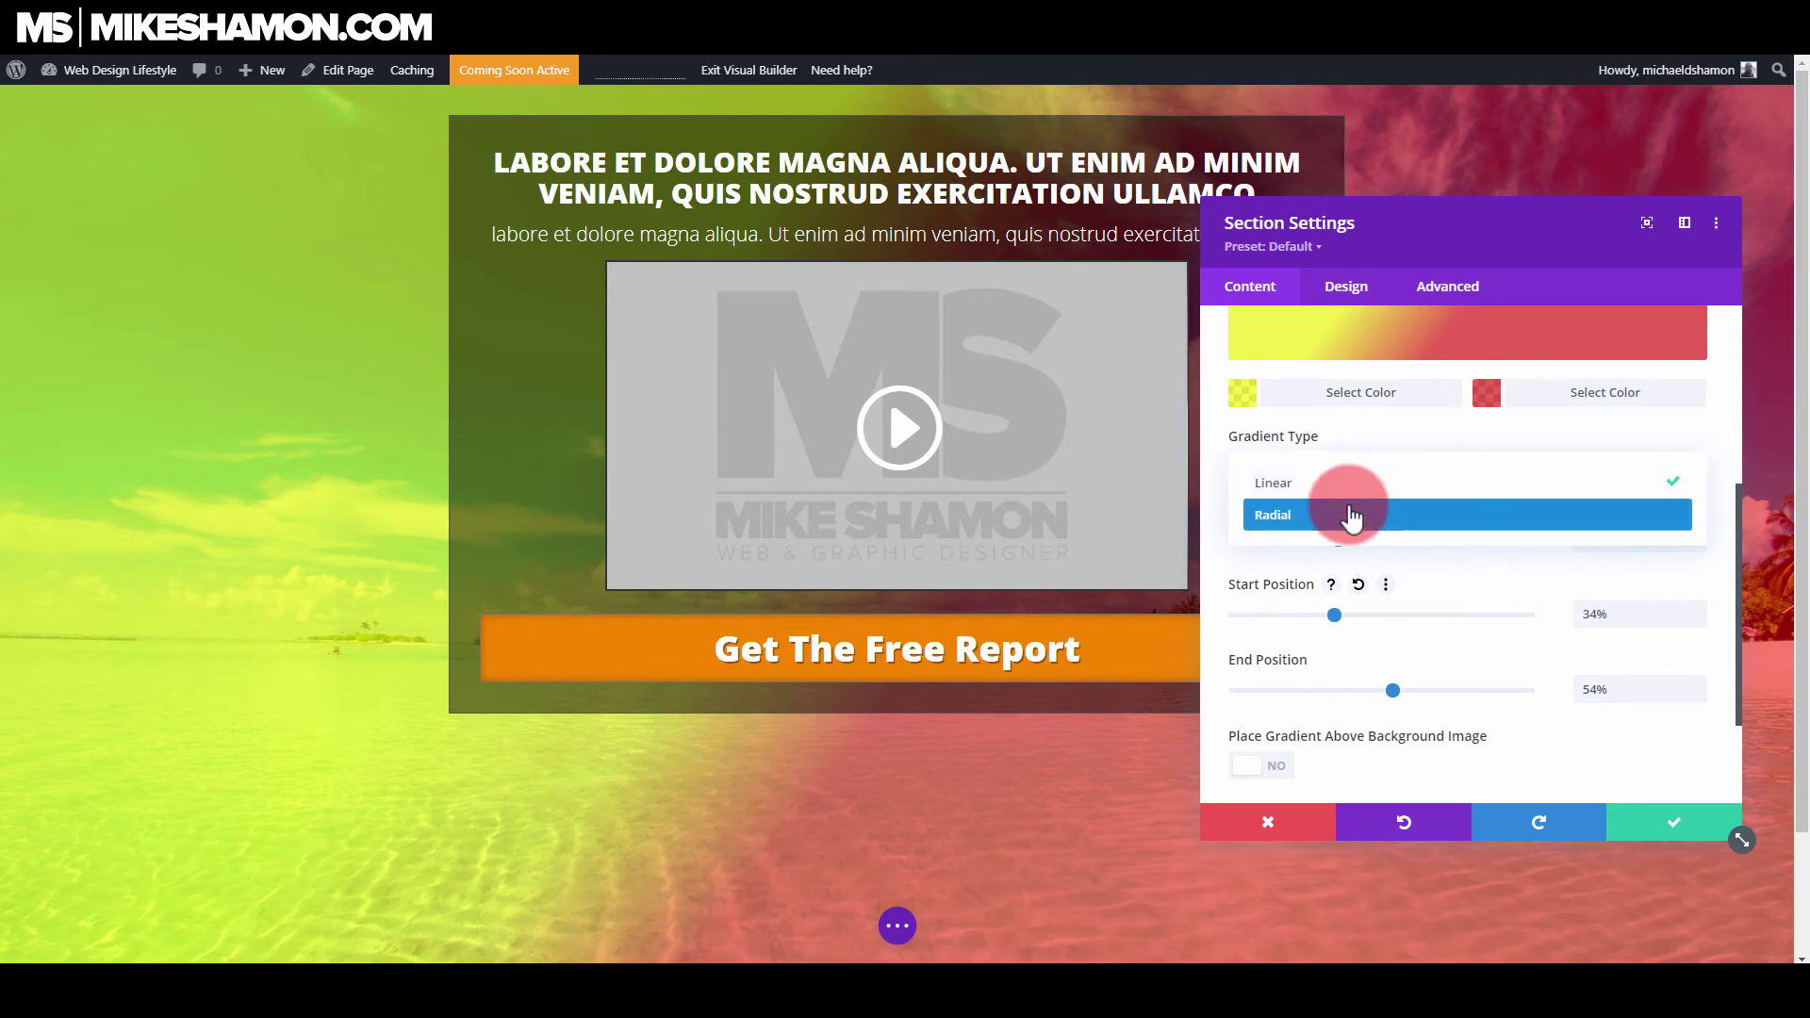
click(1350, 515)
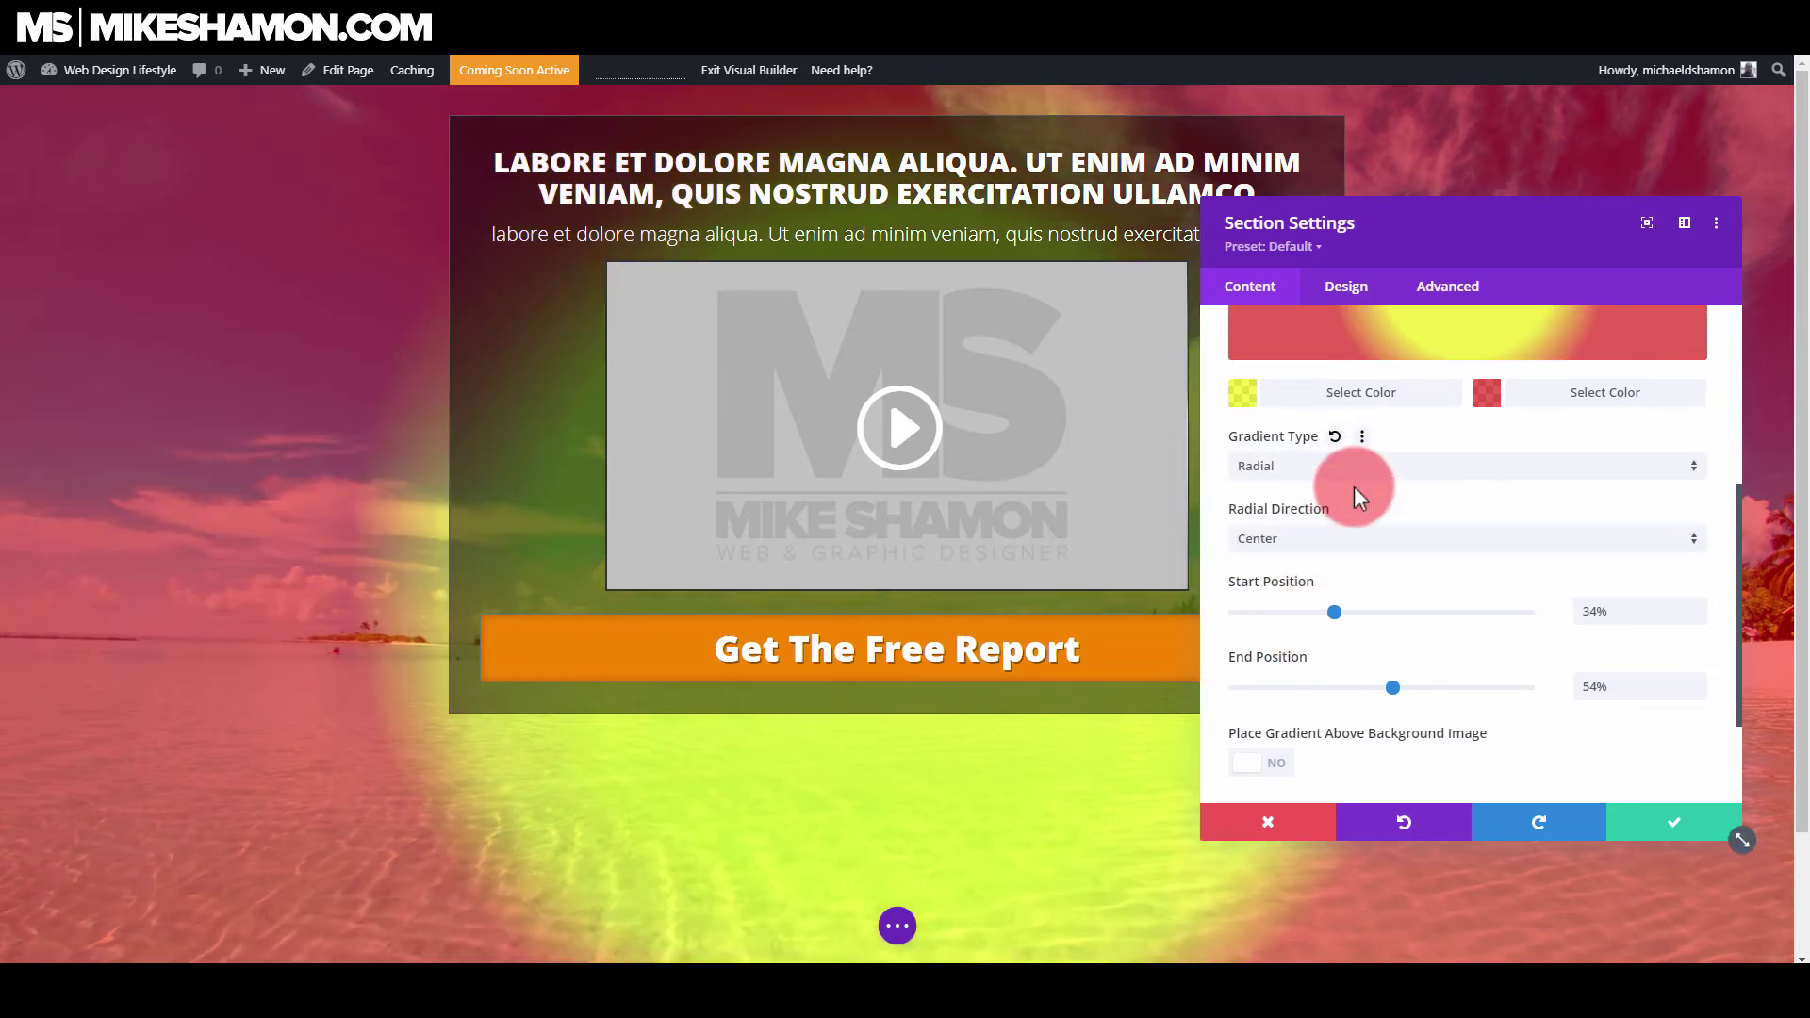
- Set the radial gradient from 0% to 85% and place it above the beach photo
drag(1353, 614, 1231, 613)
drag(1387, 683, 1483, 687)
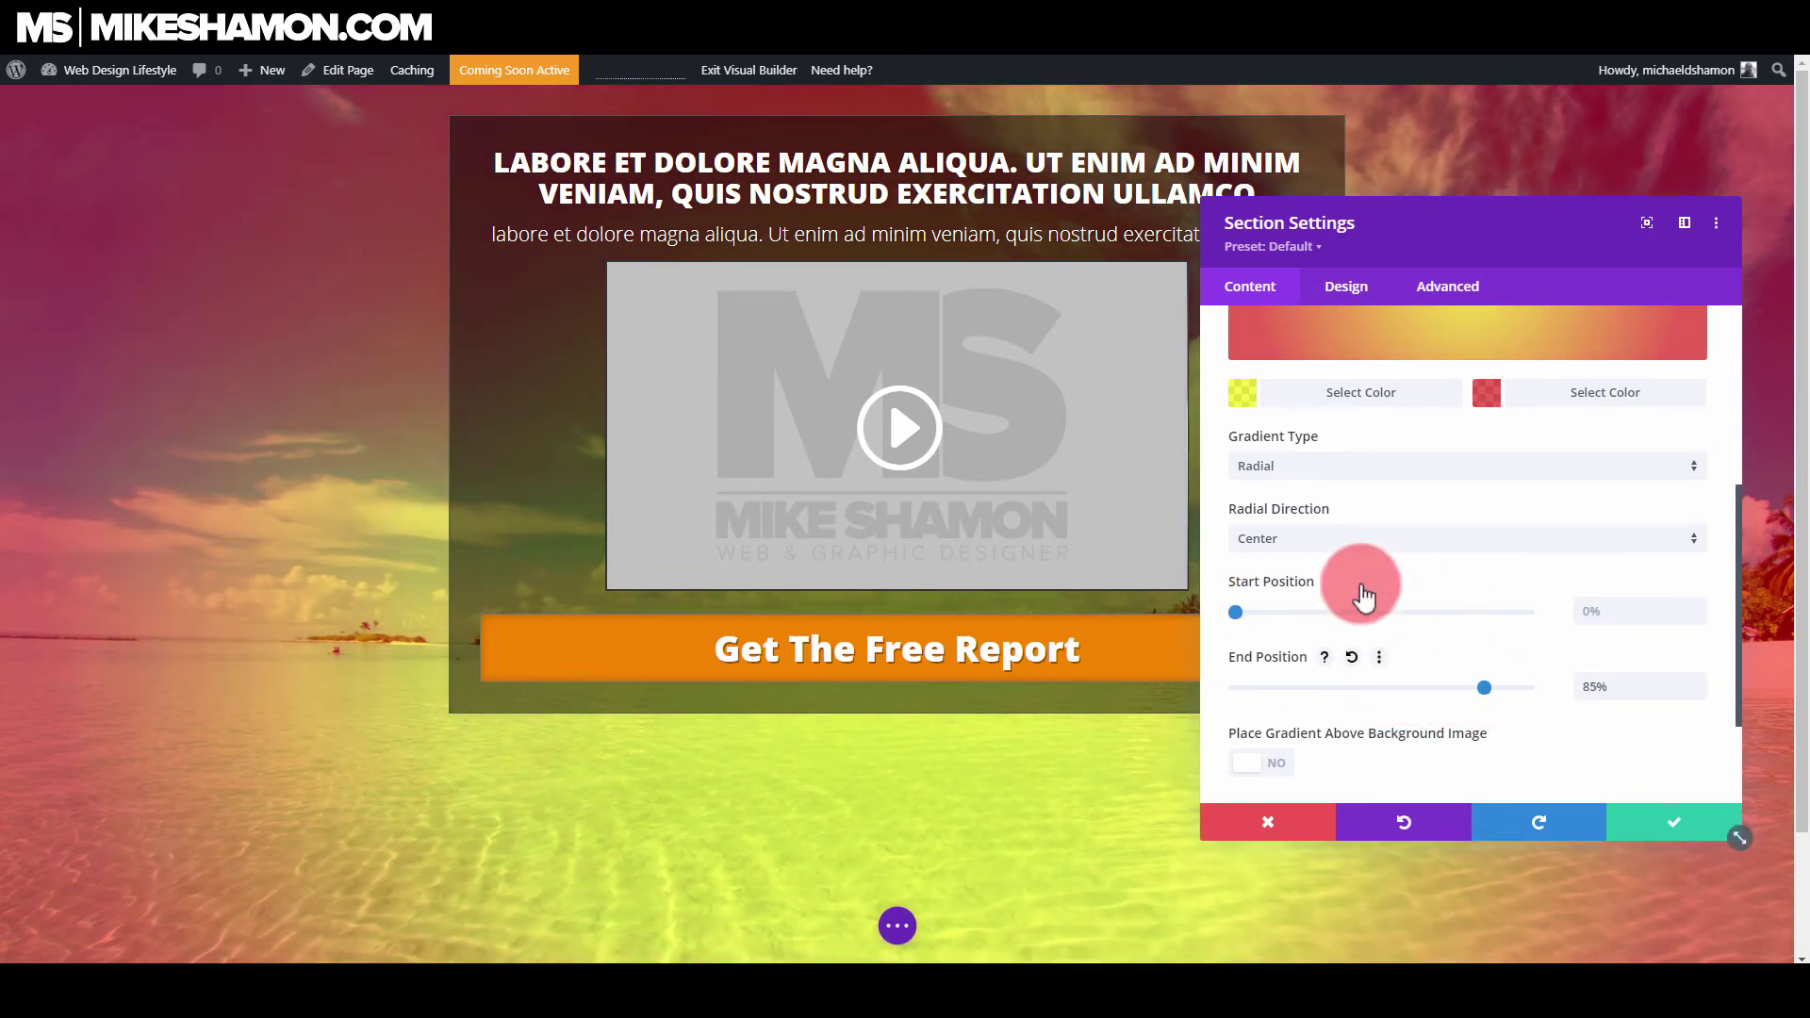
scroll(1414, 641, down, 2)
click(1297, 614)
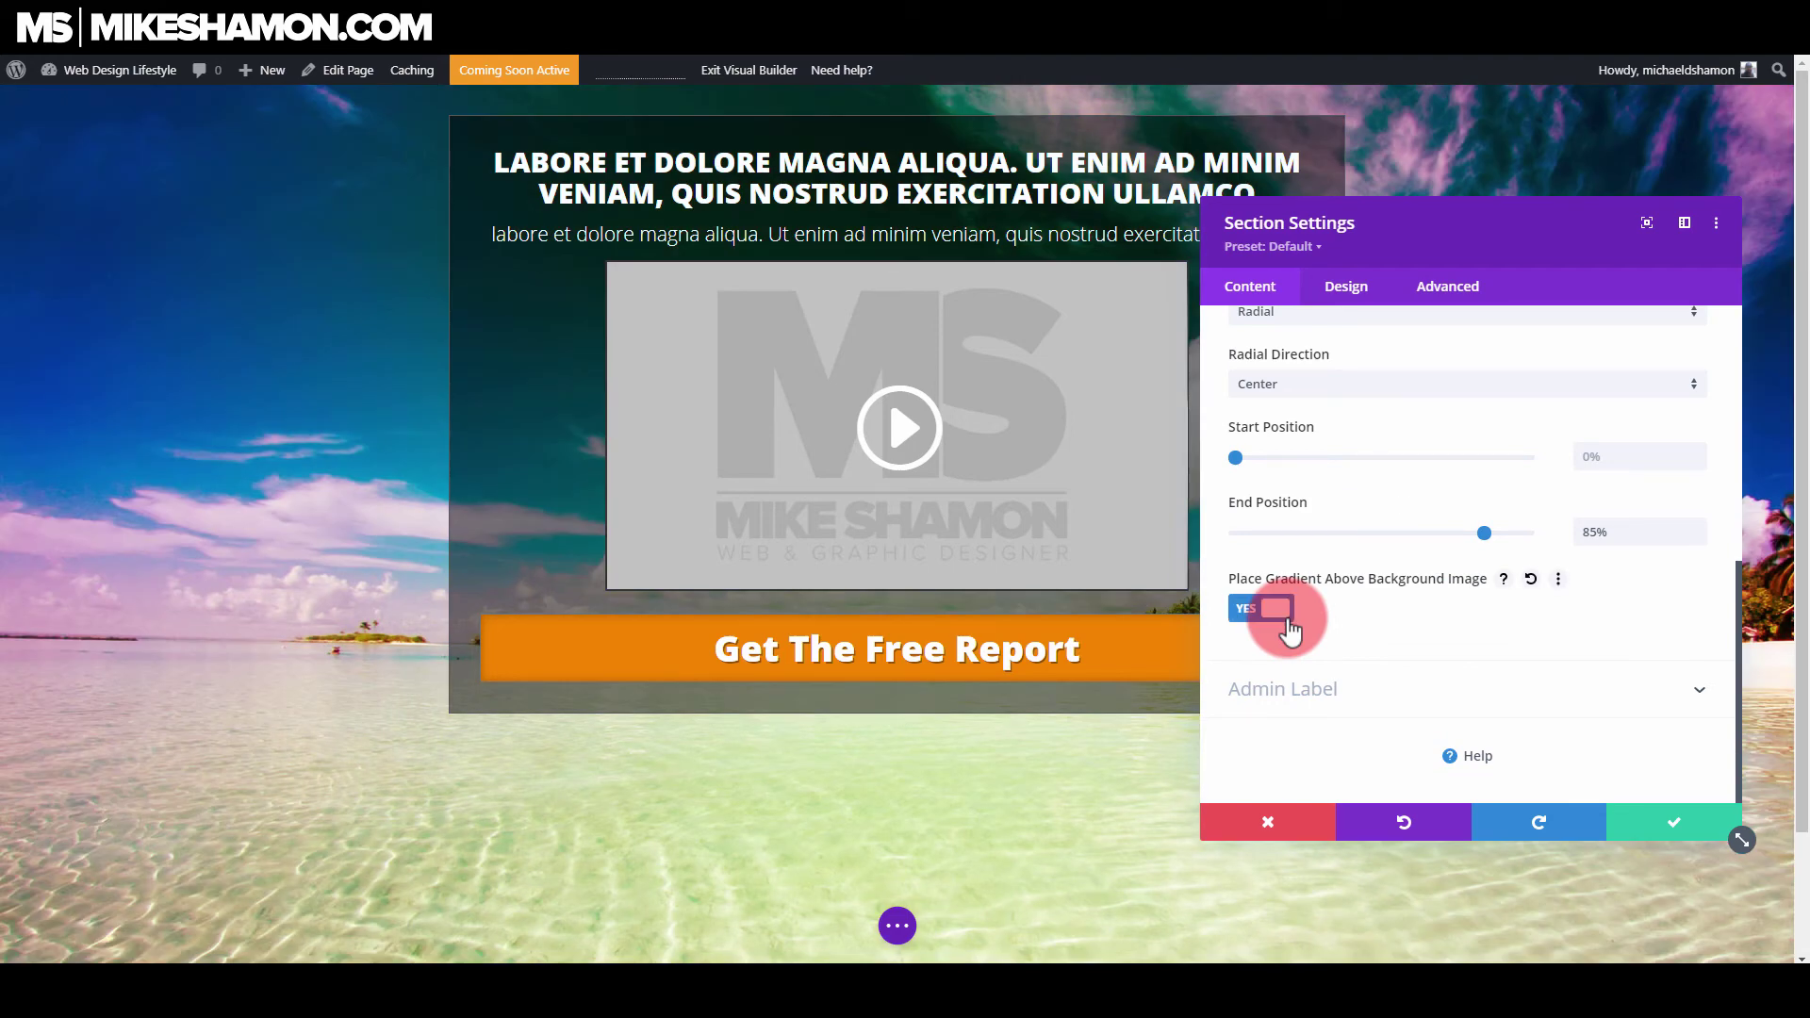
scroll(1445, 598, up, 5)
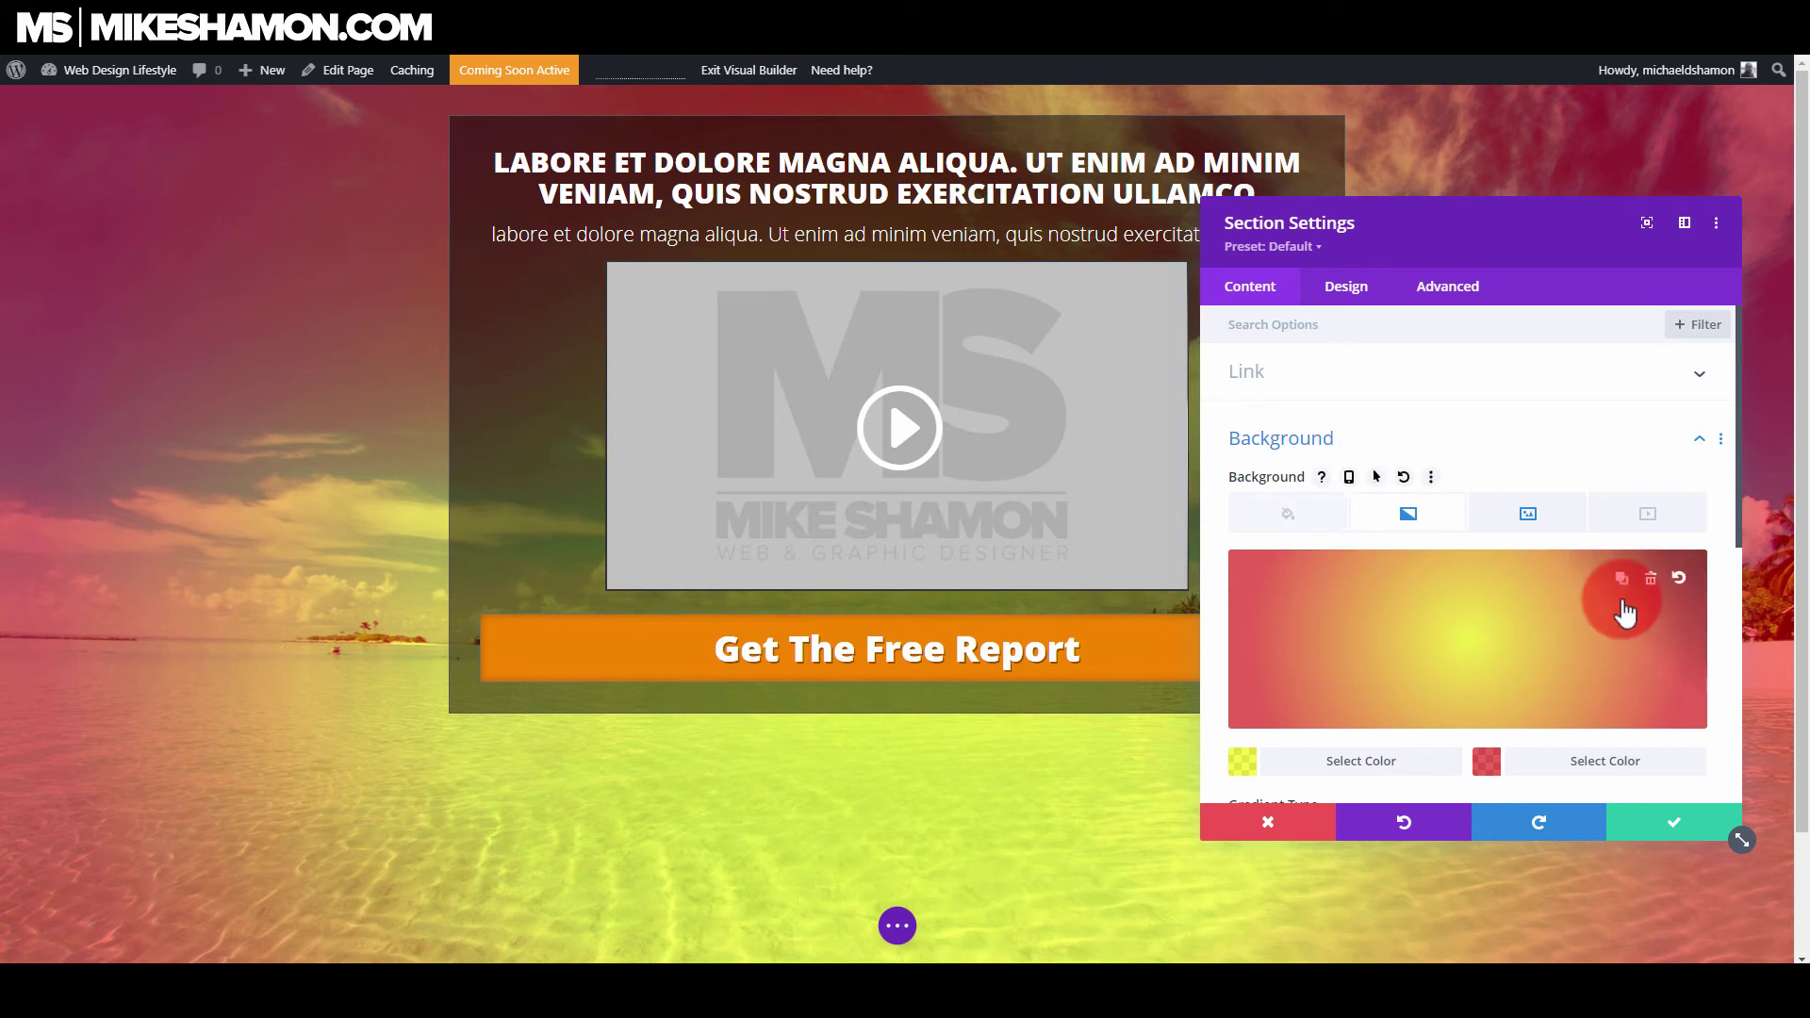
- Give the section a black #000000 background colour and delete the gradient
click(1627, 594)
click(1289, 528)
click(1325, 730)
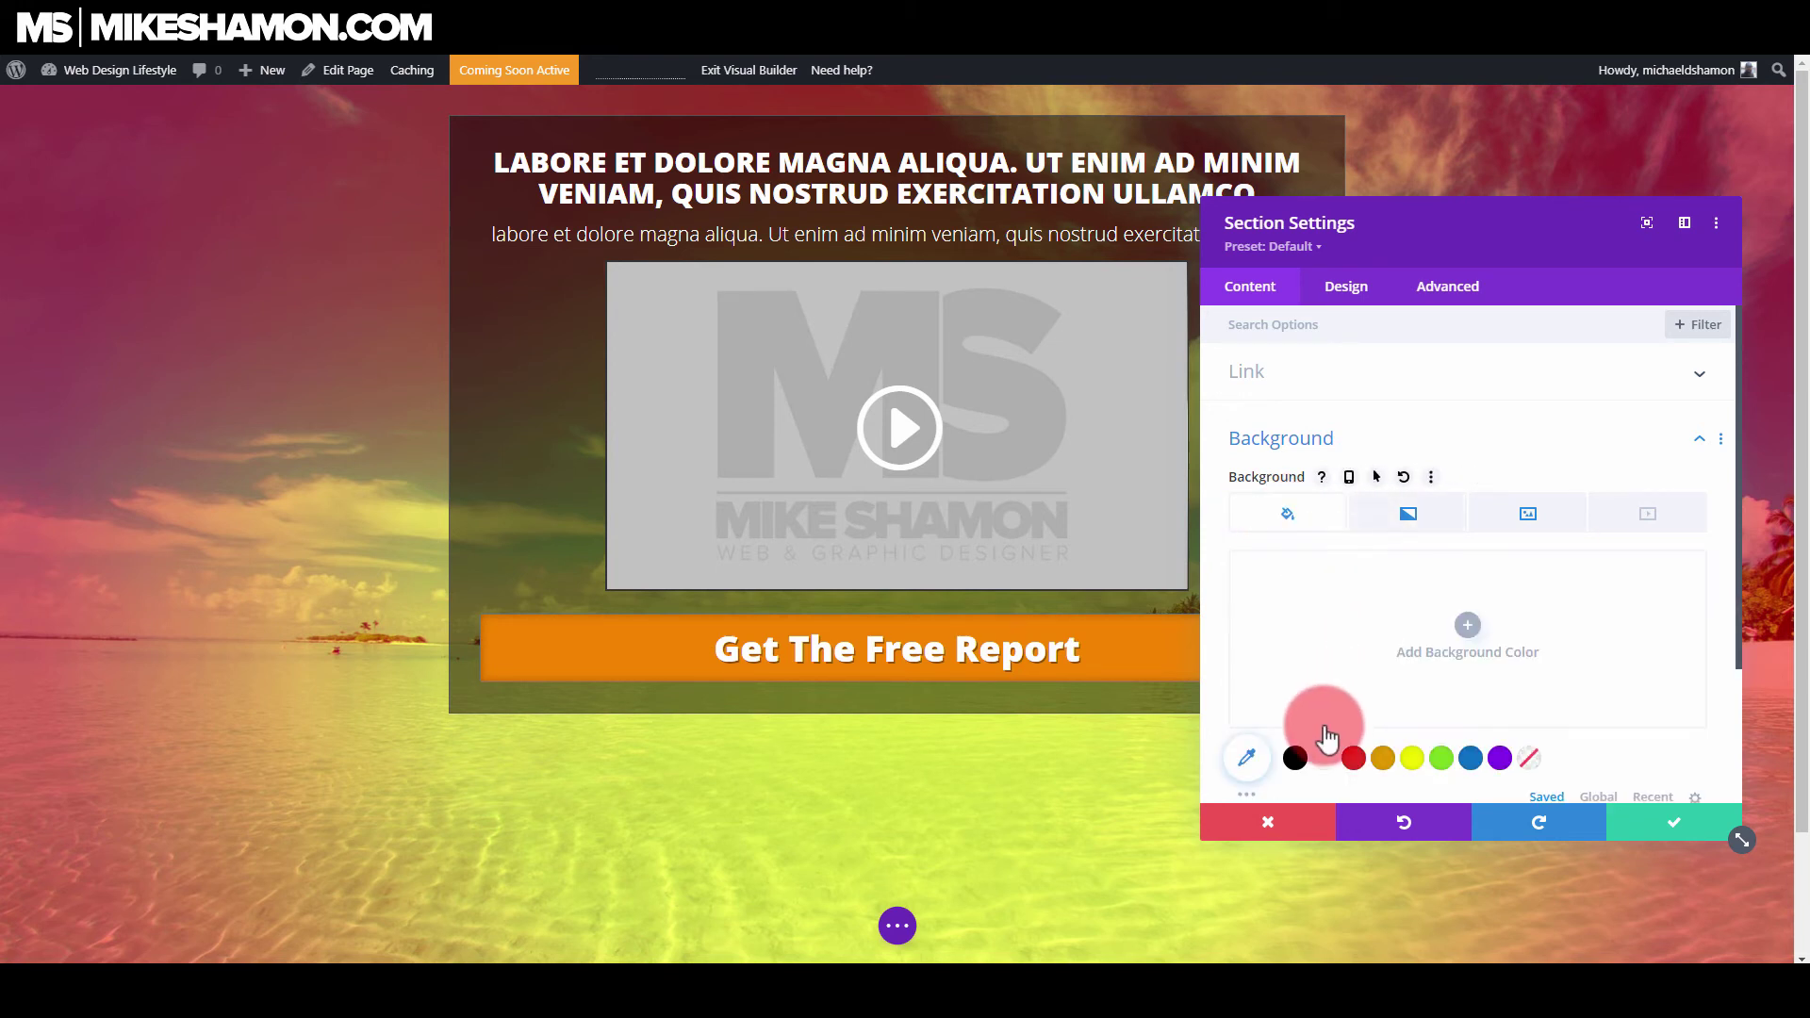
click(1456, 628)
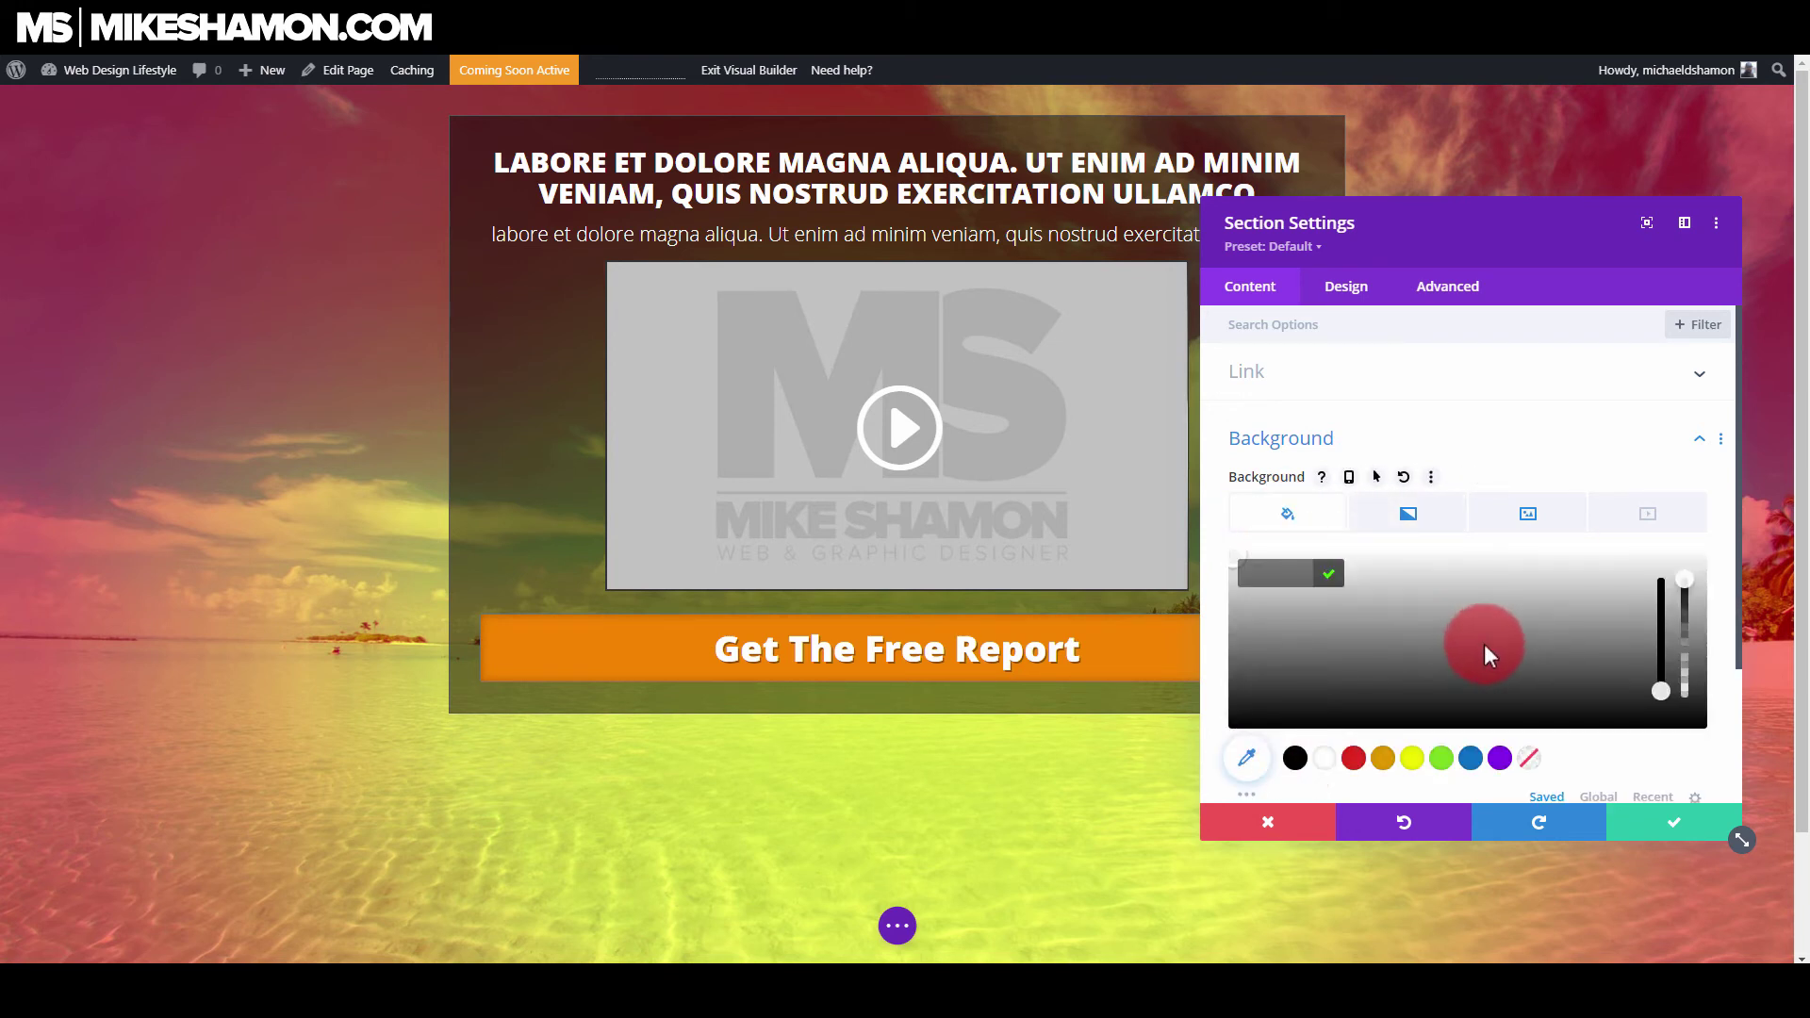
click(1295, 758)
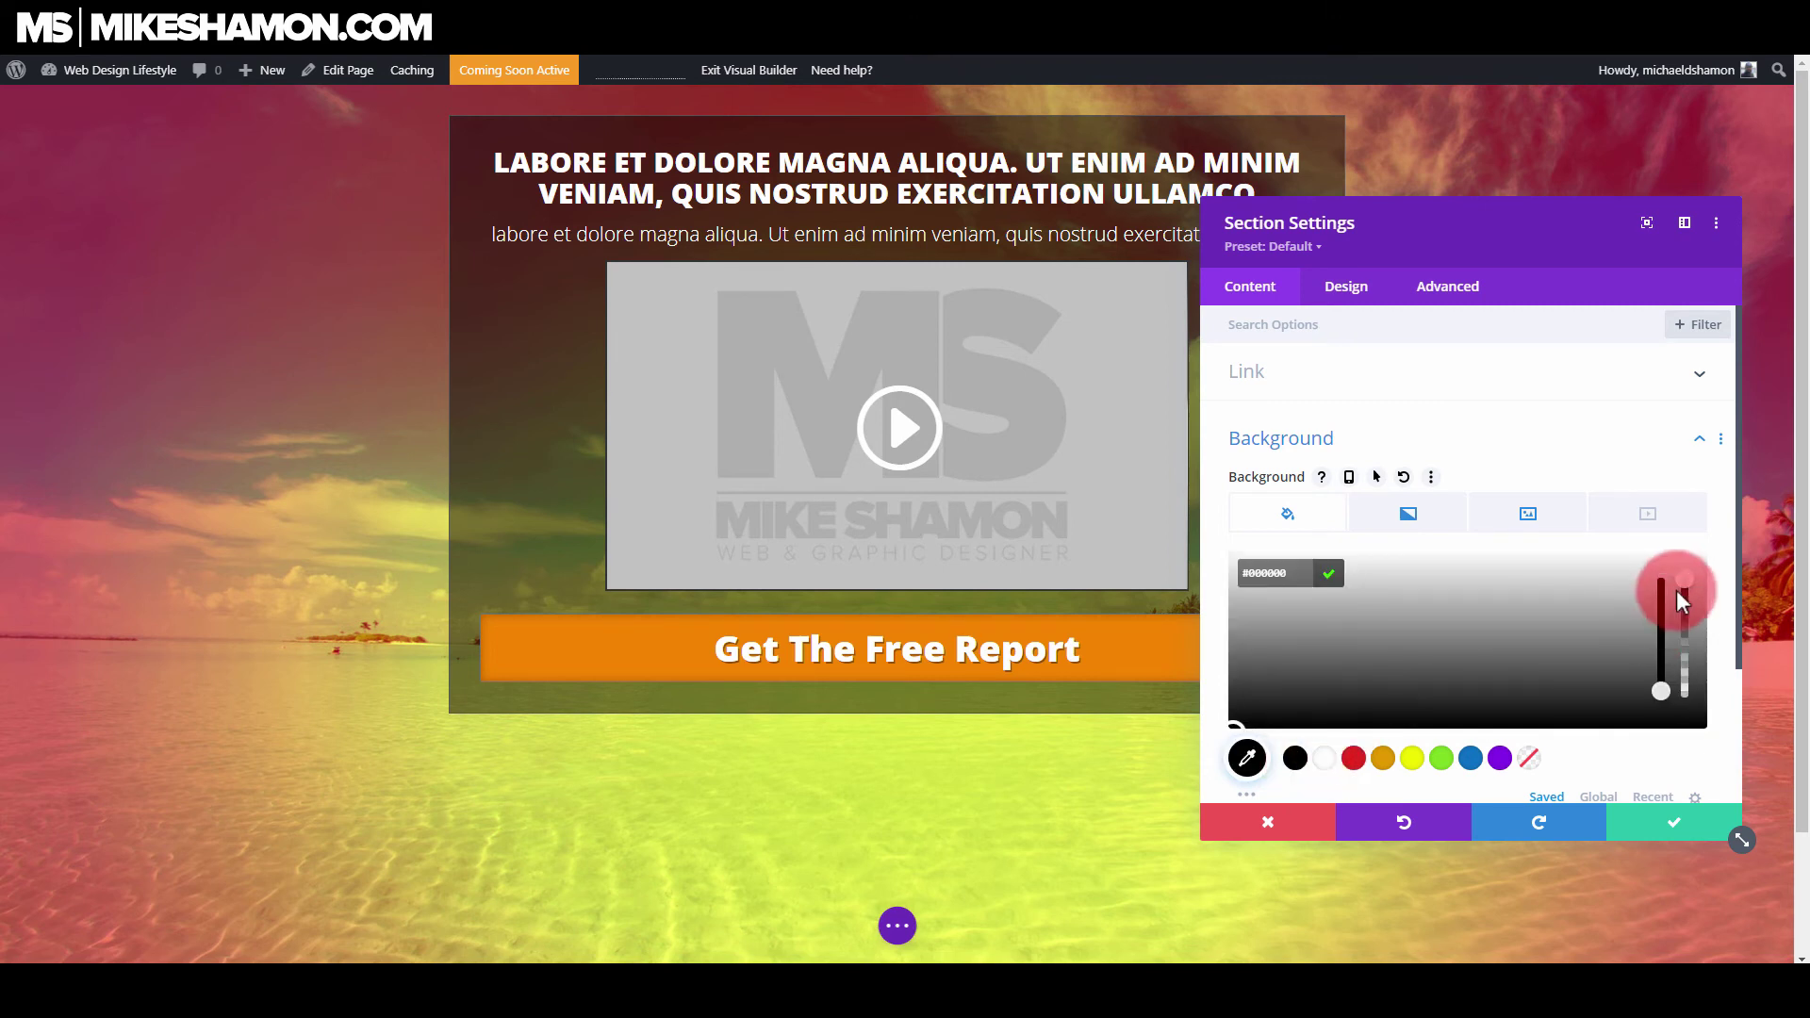
click(1407, 516)
click(1651, 582)
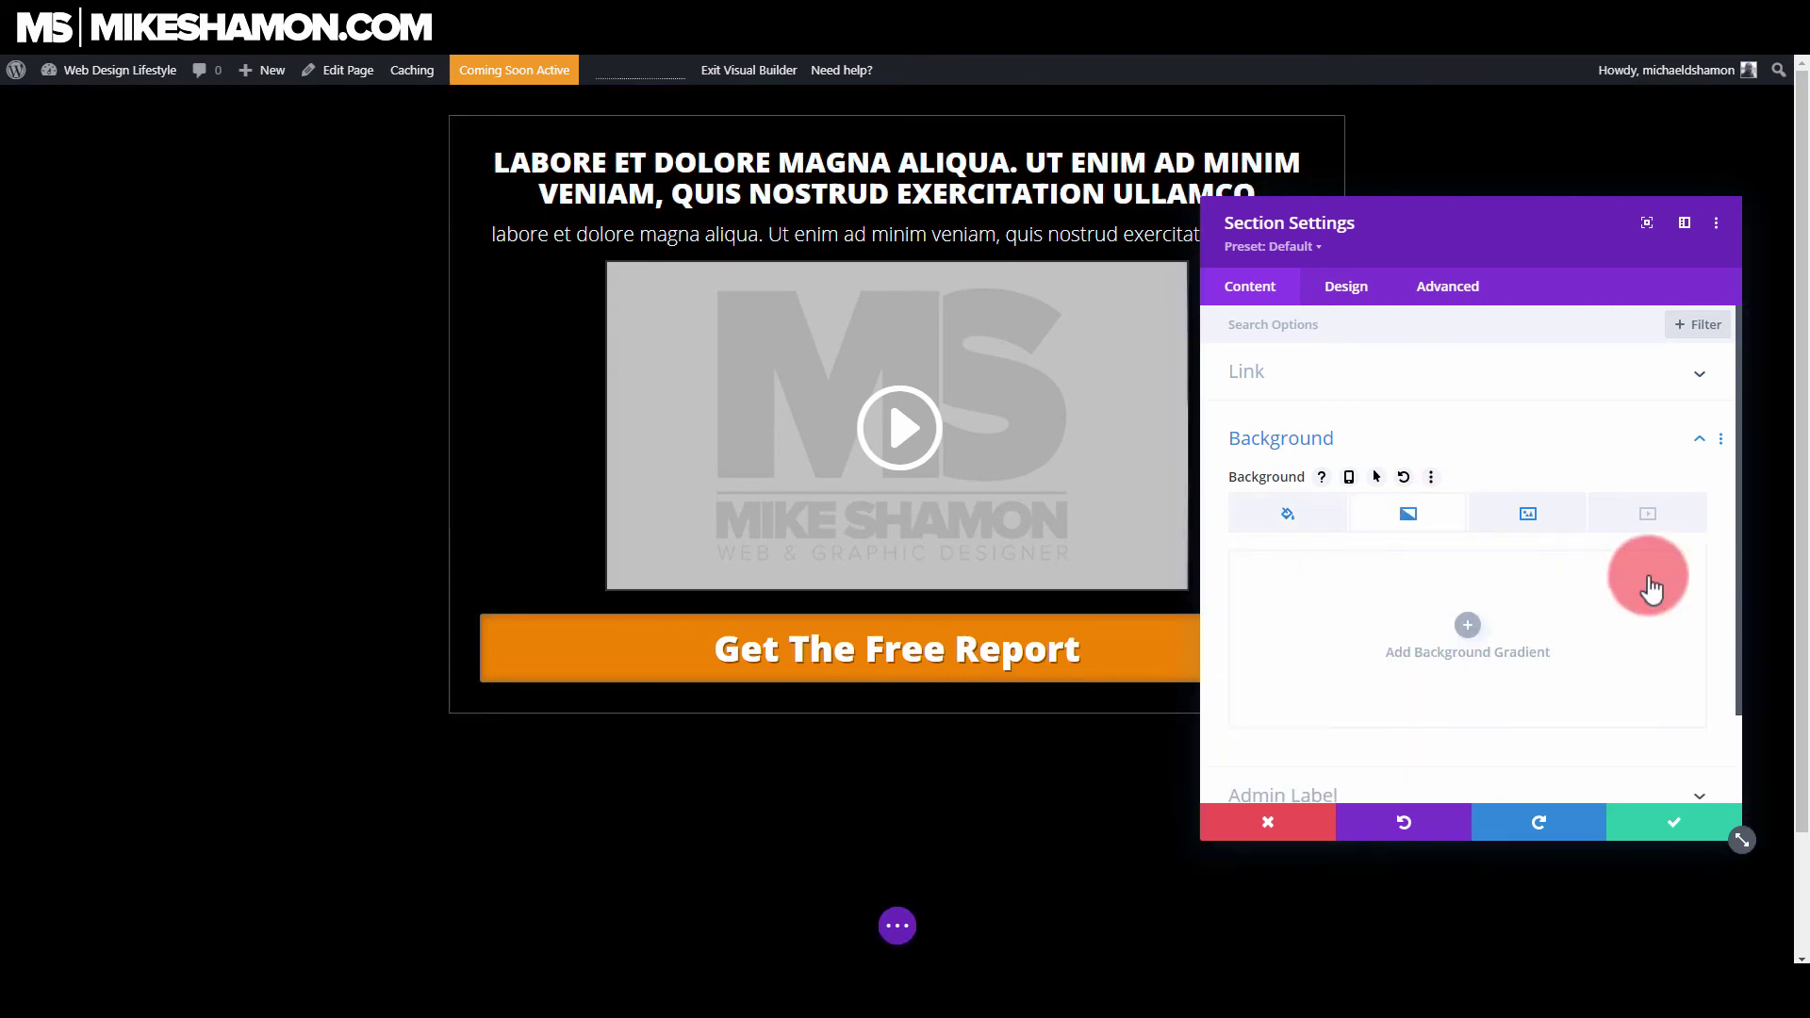
- Lower the black background colour's opacity to rgba(0,0,0,0.31) so the beach photo shows darkened
click(1284, 516)
click(1684, 585)
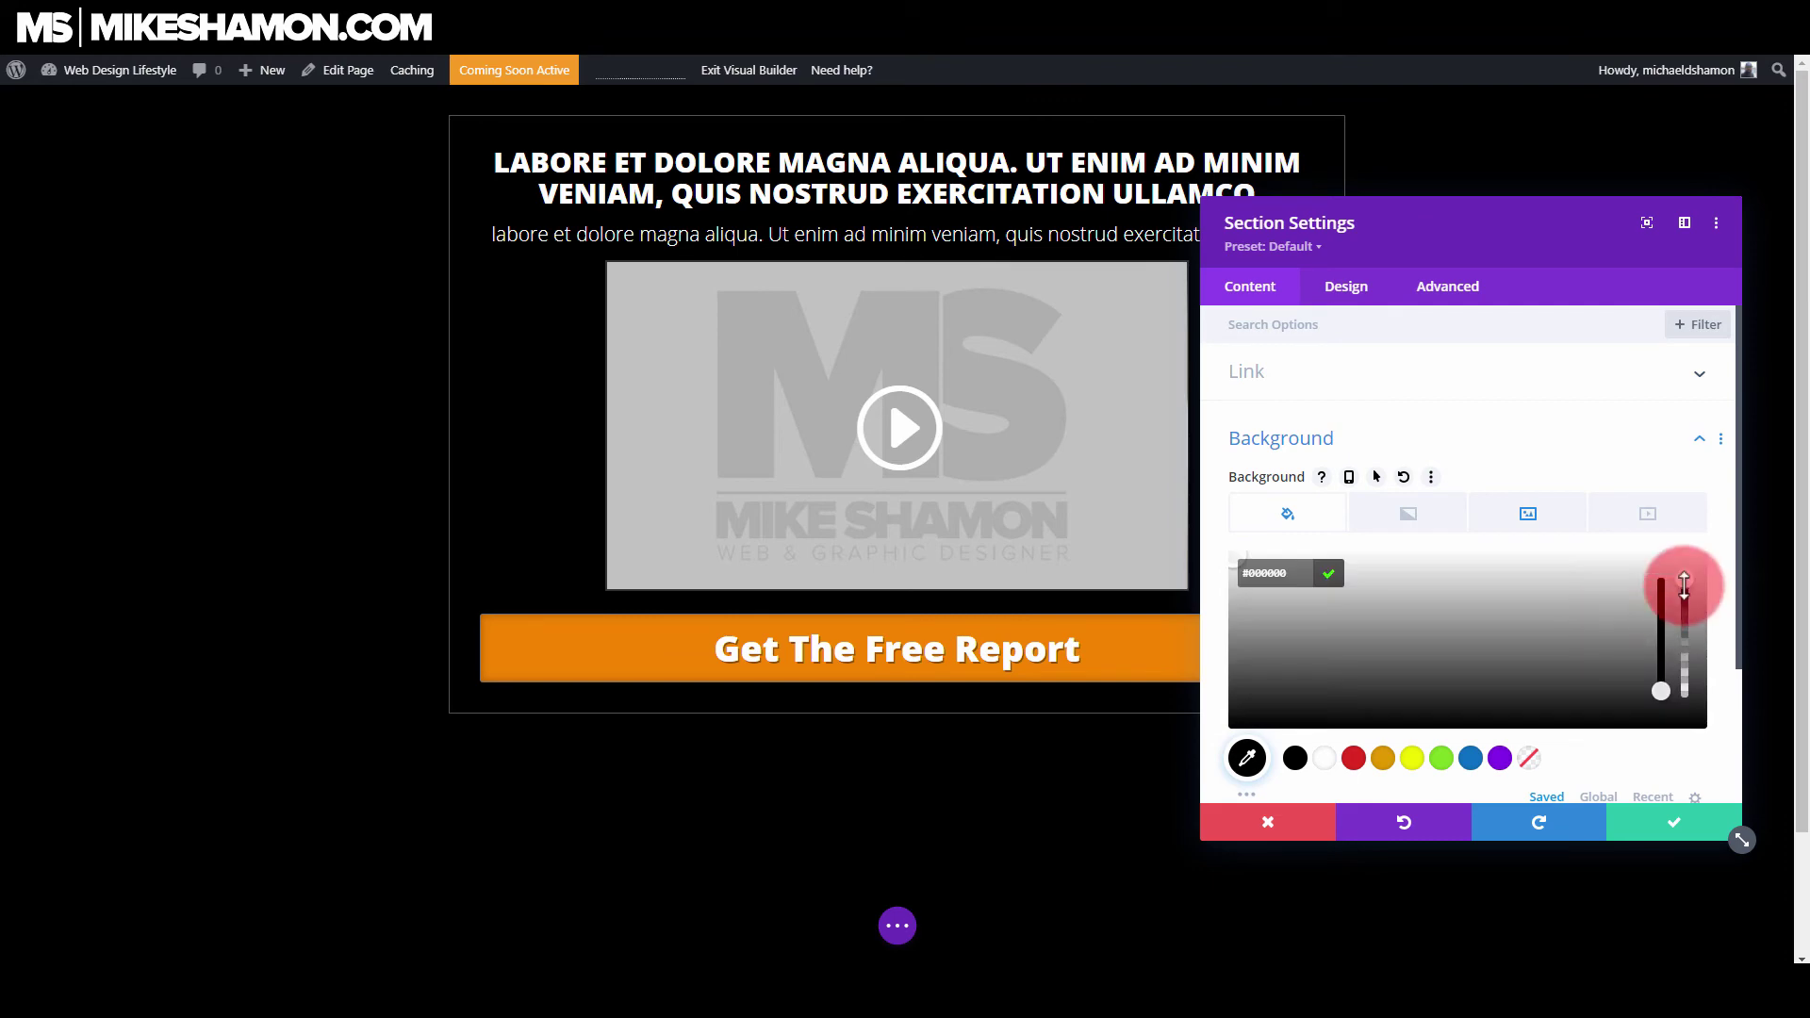
drag(1687, 613, 1694, 683)
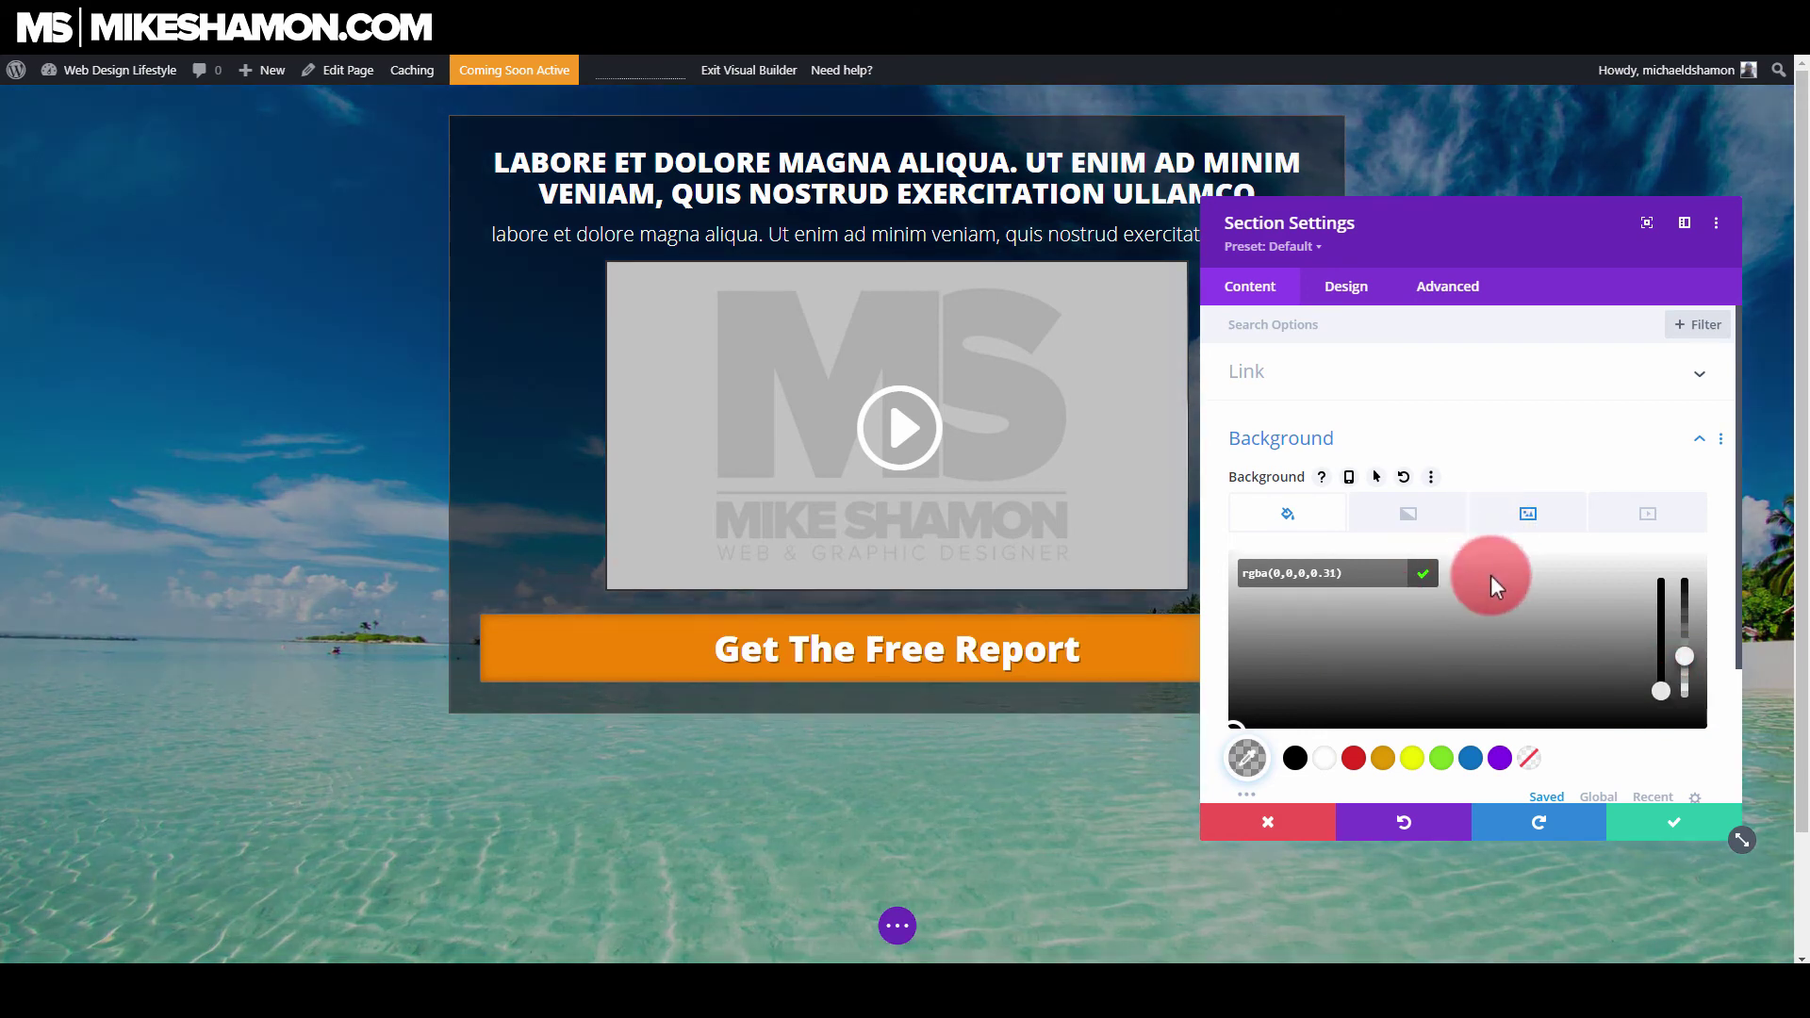
click(1417, 534)
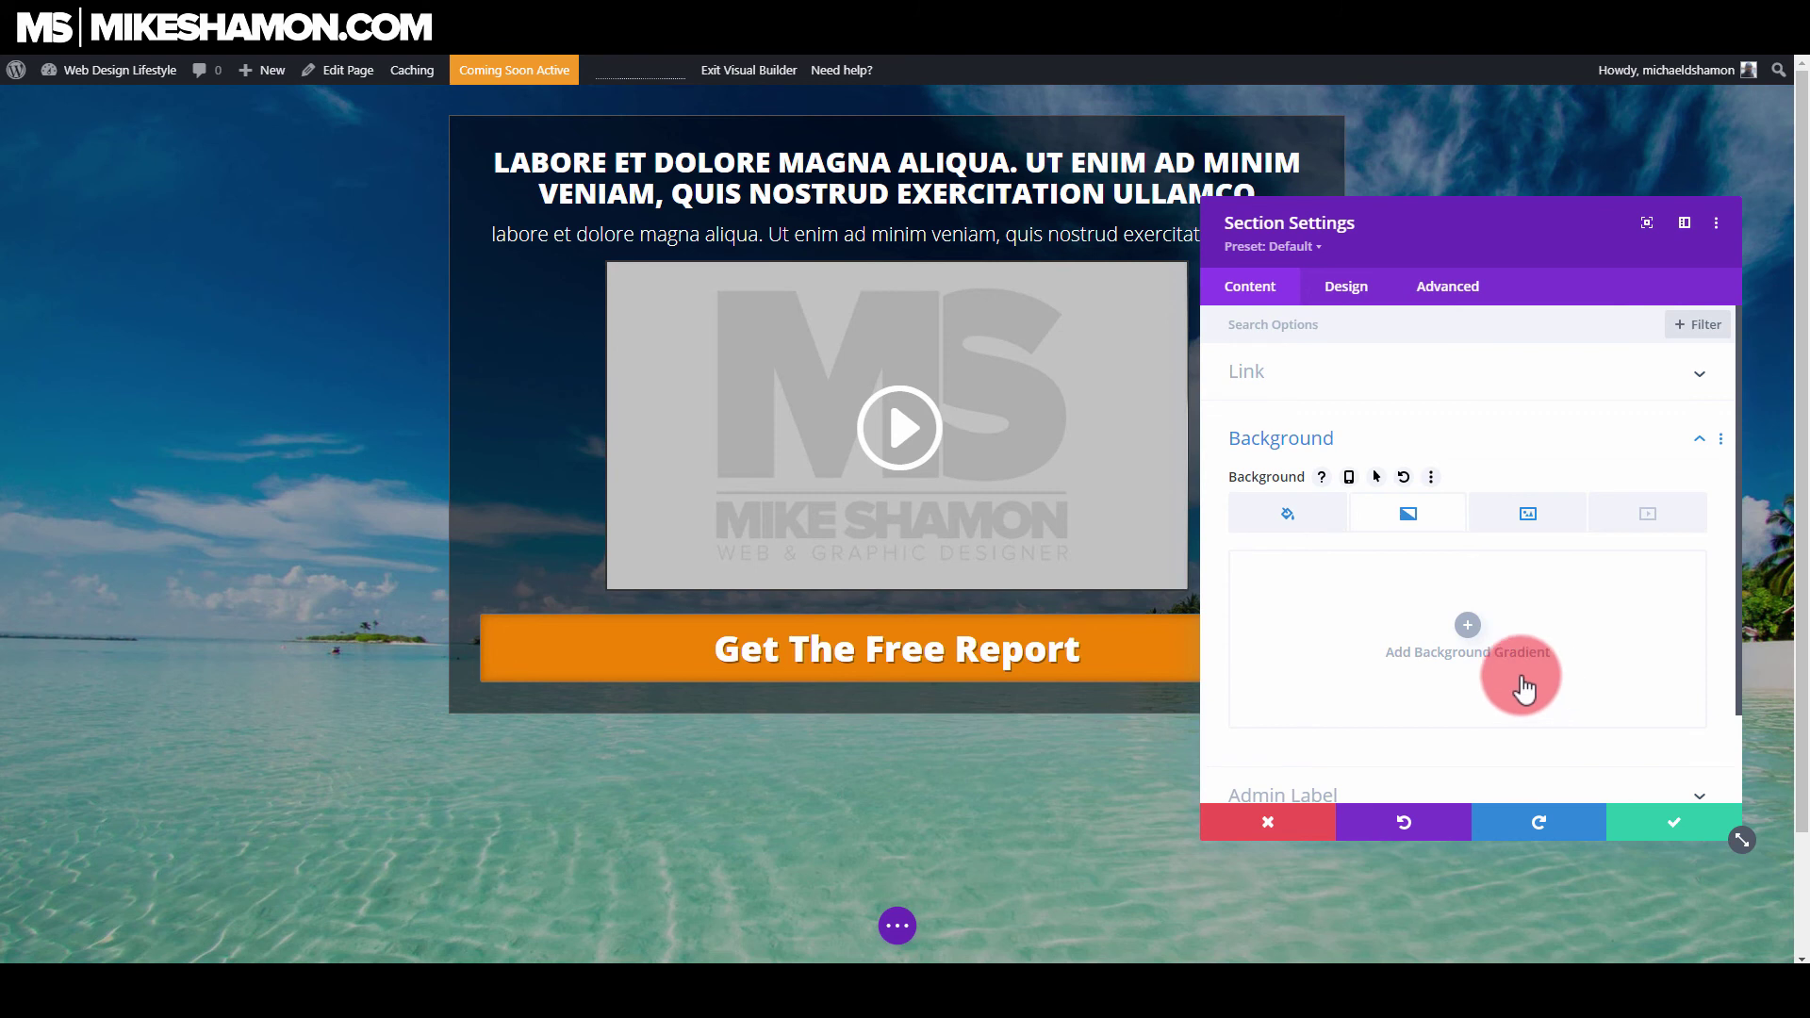
- Review the background image options: Cover size, Center position, No Repeat and Overlay blend
click(1546, 518)
scroll(1375, 744, down, 3)
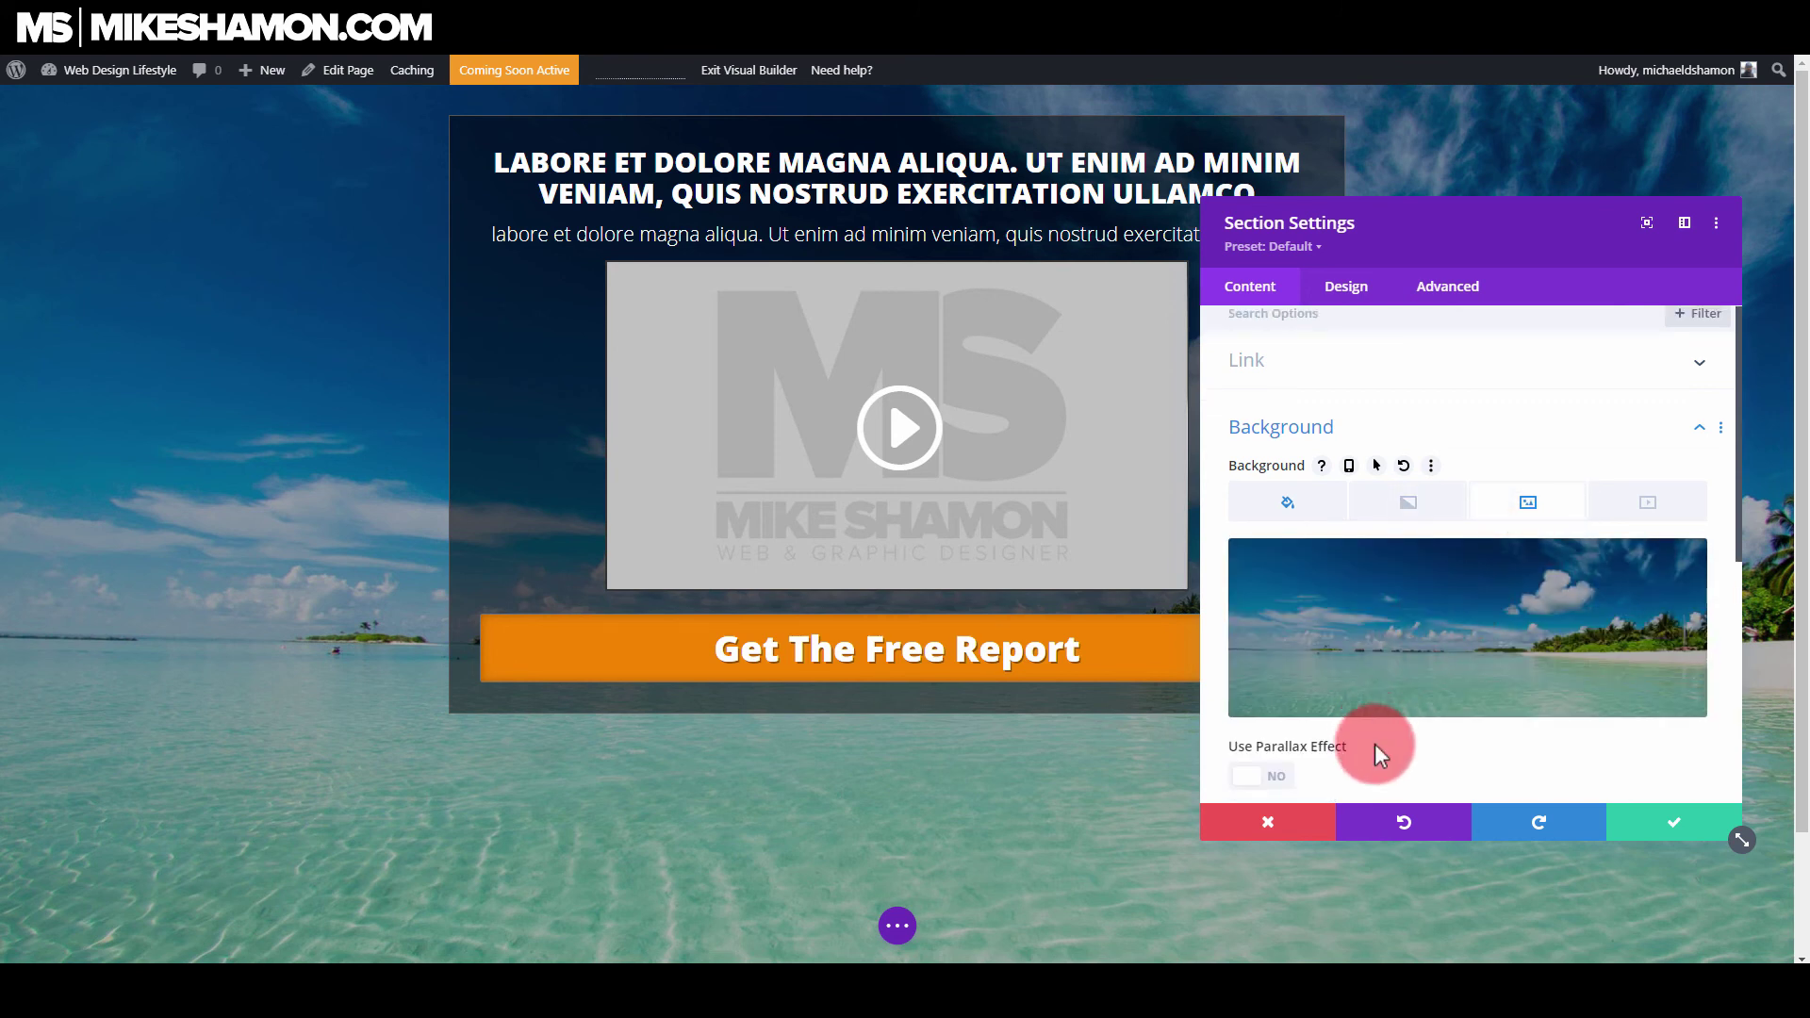
scroll(1282, 745, down, 3)
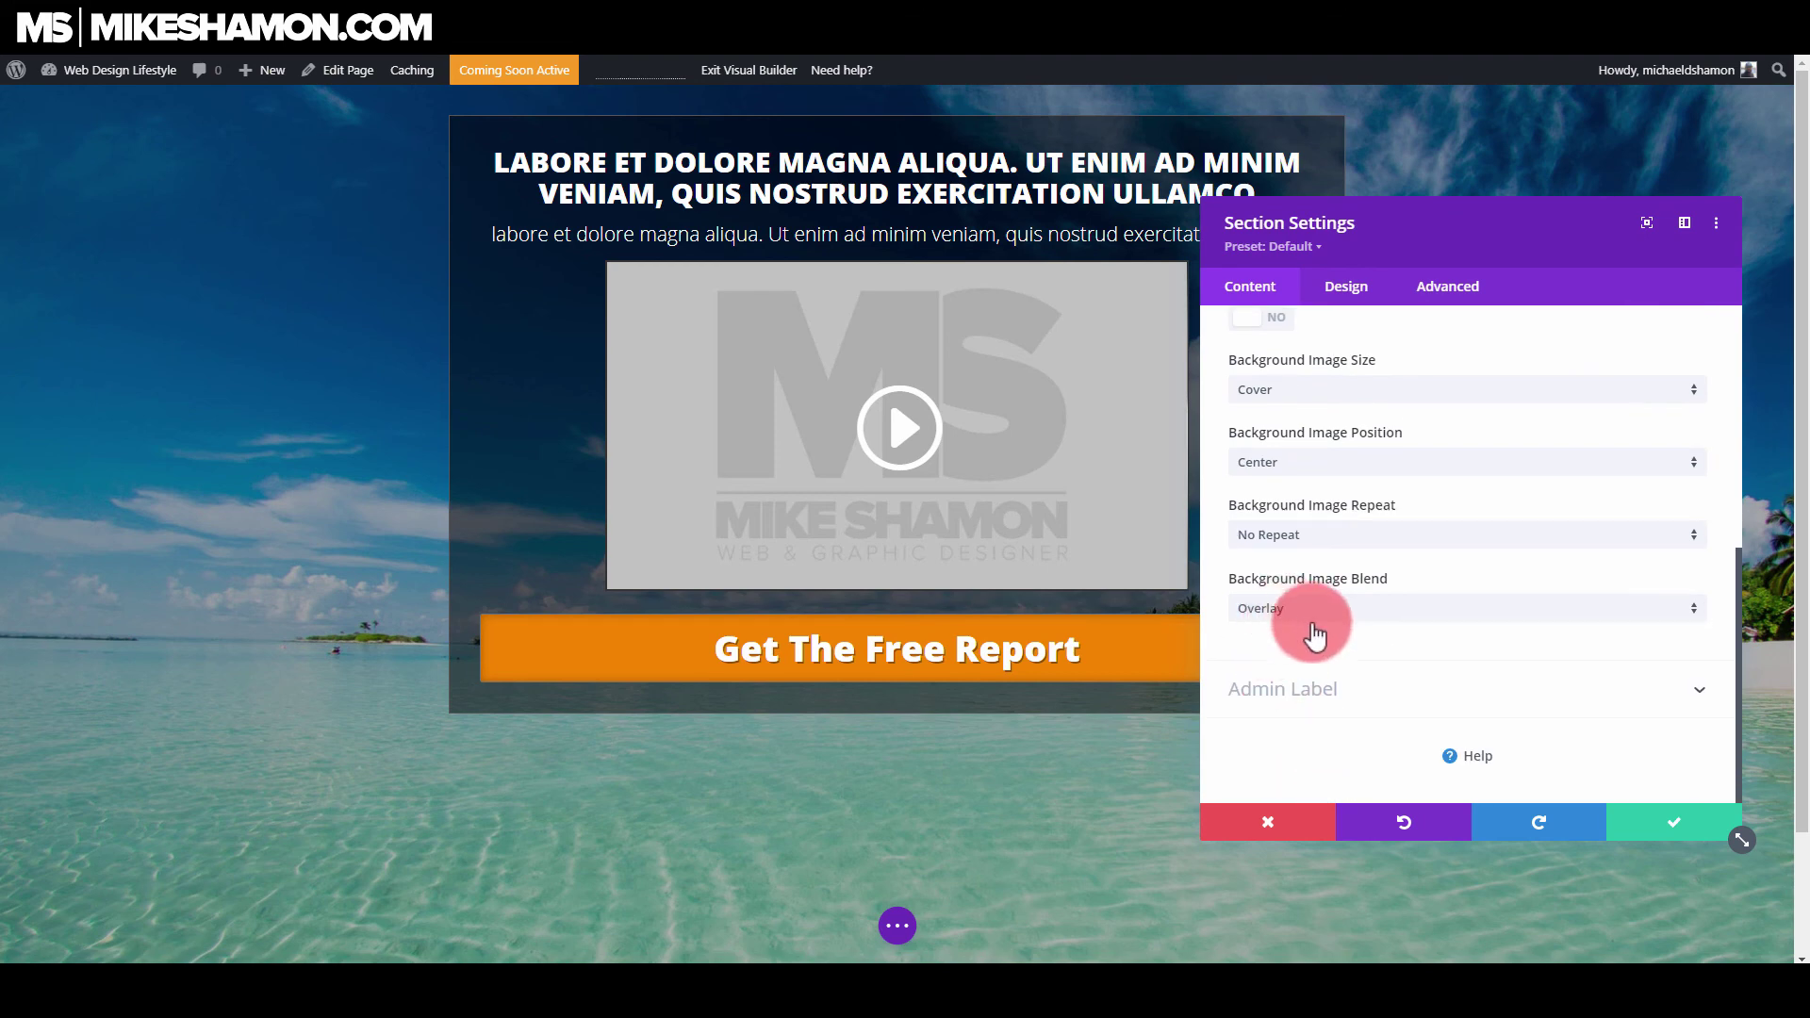